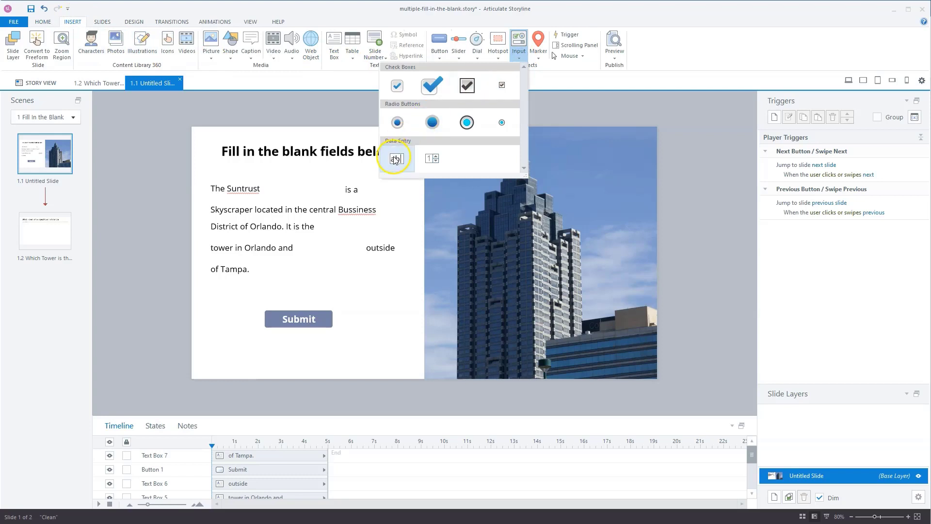
Step: Insert a text entry field about 196 by 42 px in the blank after "The Suntrust" and delete its placeholder text
left_click(395, 159)
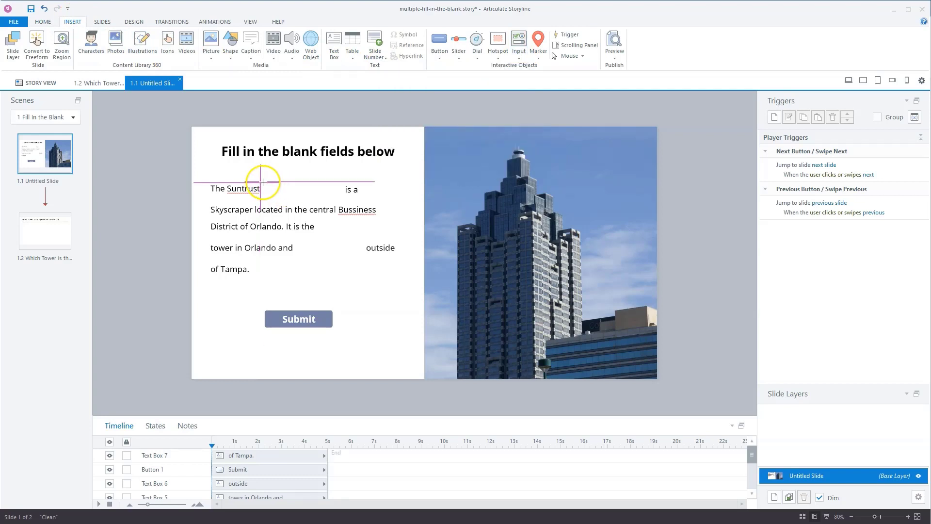
left_click_drag(263, 187, 341, 197)
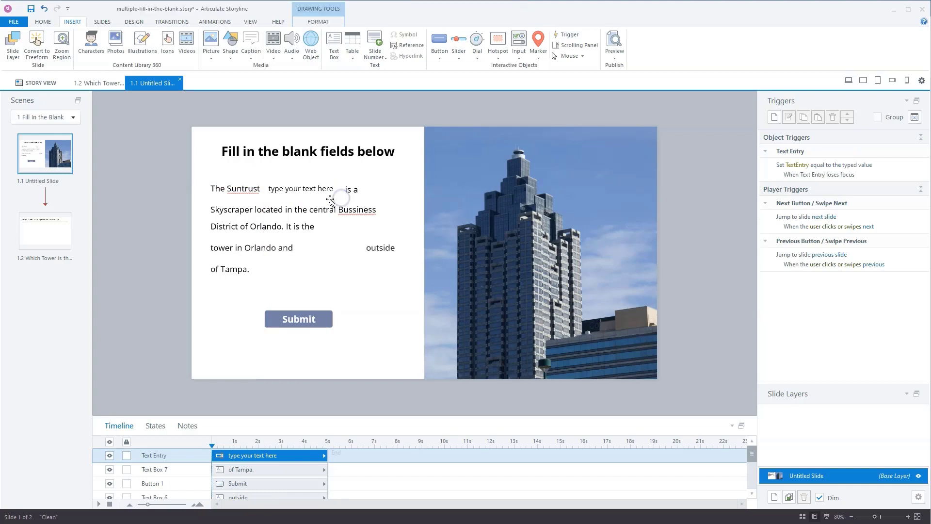
double_click(334, 188)
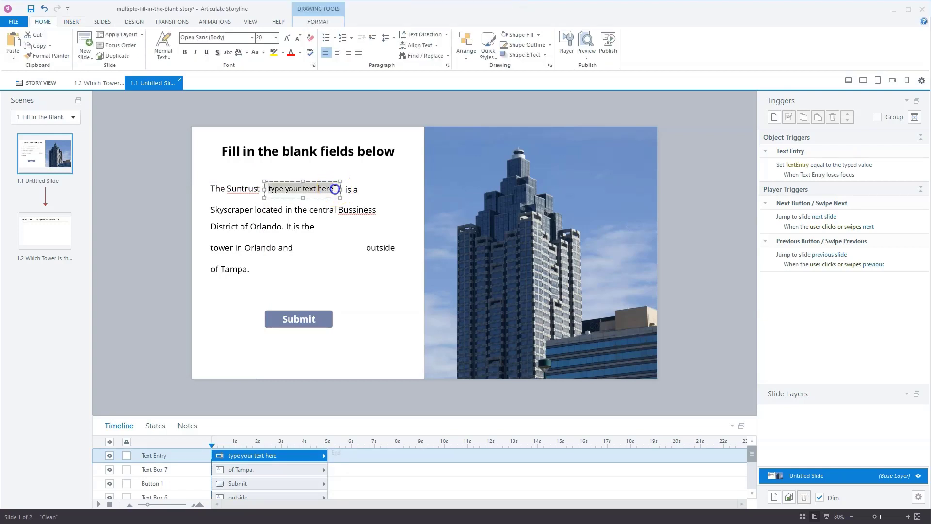
left_click(334, 190)
left_click_drag(335, 189, 270, 189)
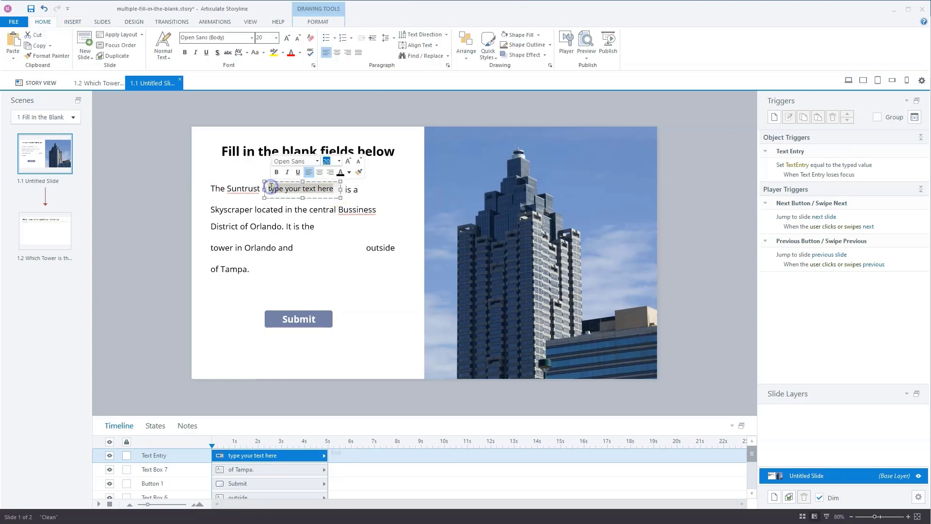
key("BackSpace")
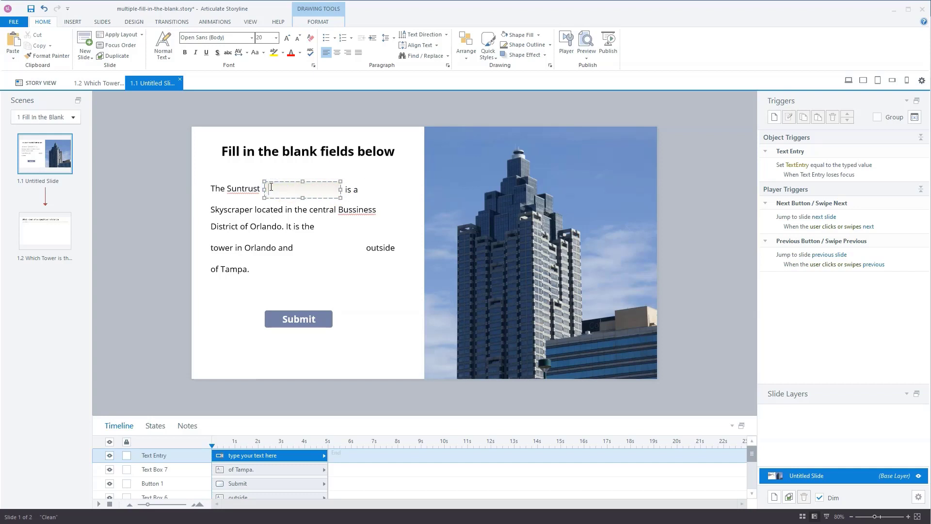
Step: Give the text entry field a plain white fill and a grey theme-color outline
left_click(309, 183)
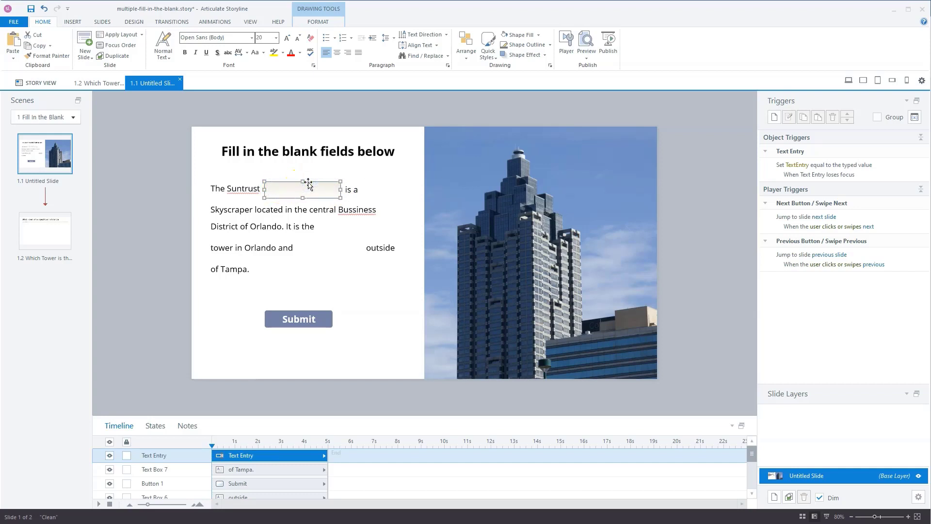
left_click(322, 22)
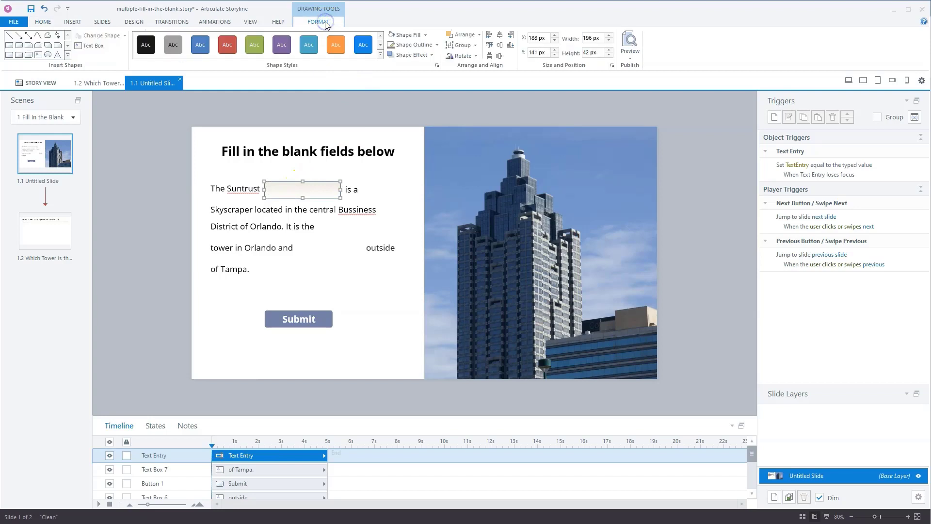
left_click(407, 35)
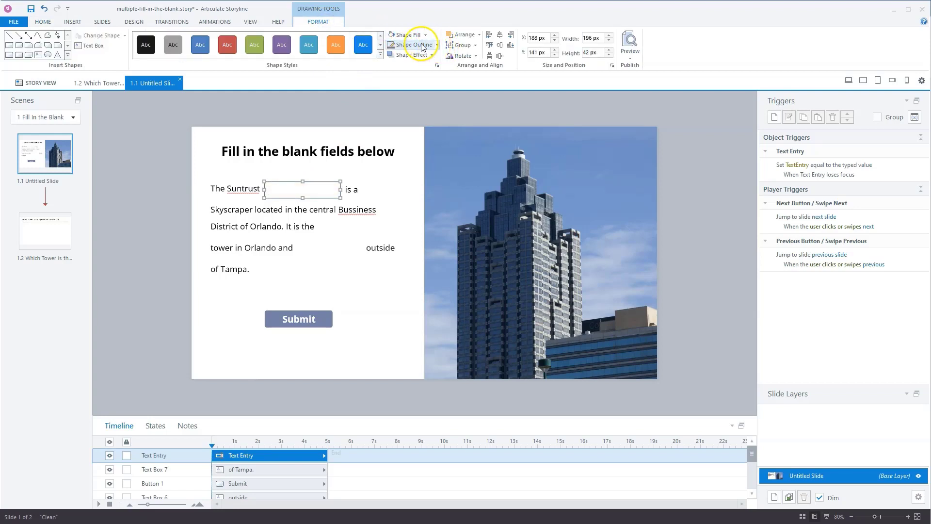
left_click(437, 44)
left_click(362, 91)
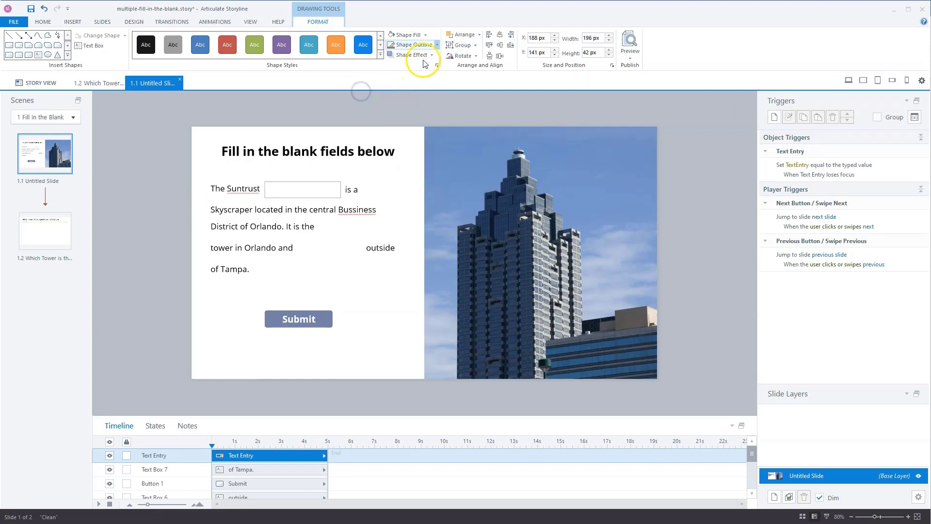
Step: Change the text entry field's outline to a dashed line and adjust its weight
left_click(436, 45)
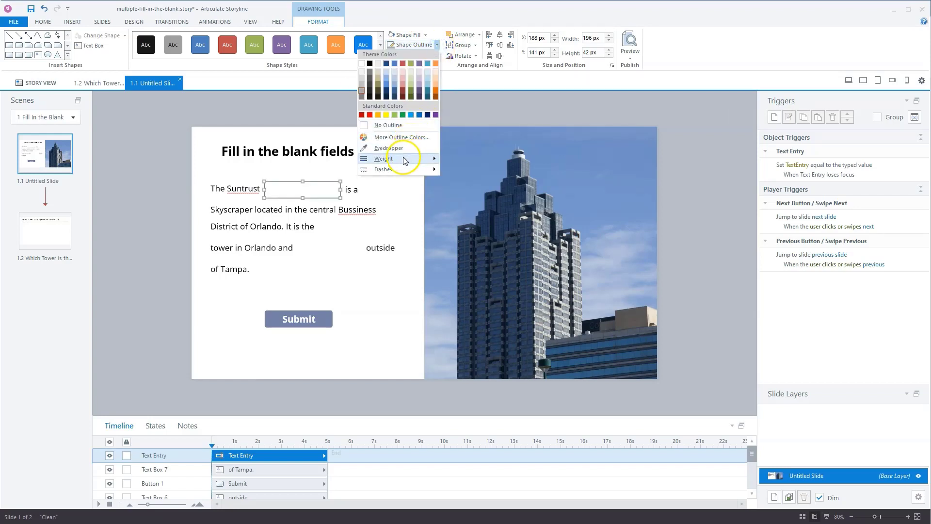
mouse_move(399, 169)
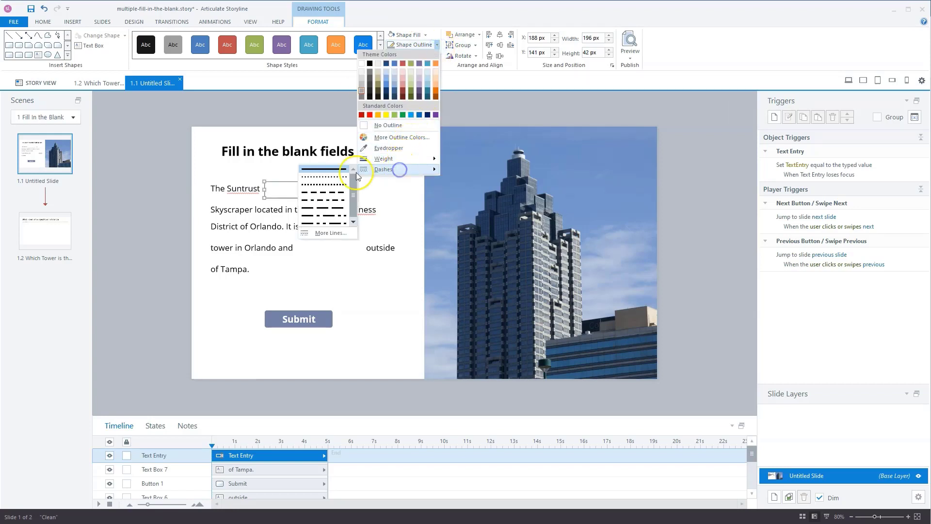
left_click(332, 192)
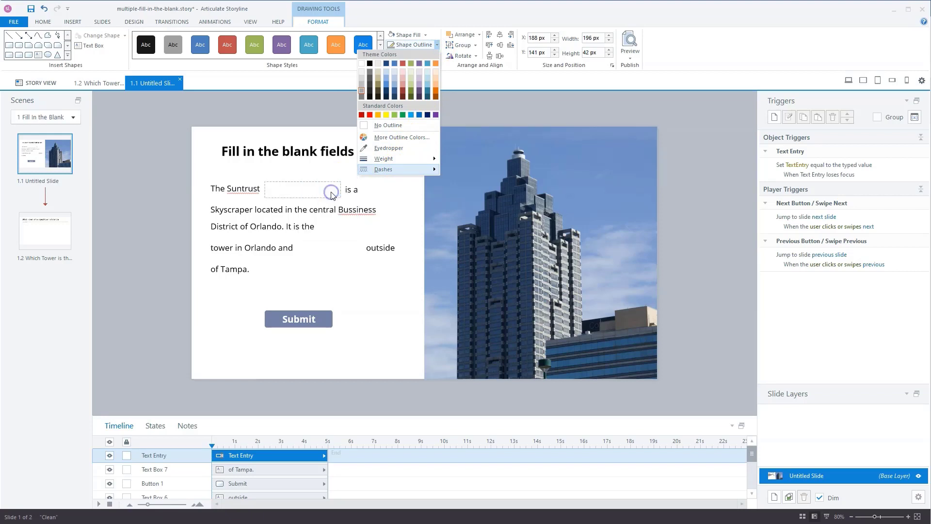
left_click(436, 44)
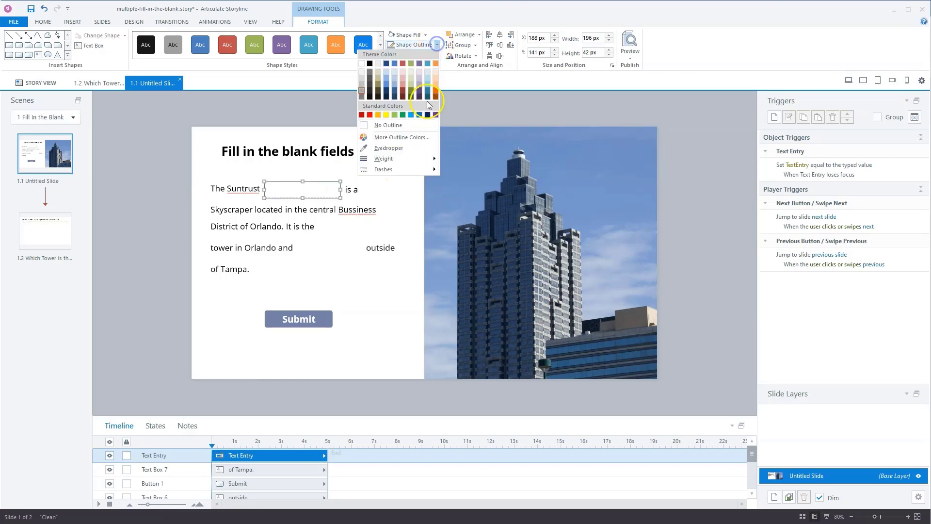
left_click(384, 160)
left_click(328, 171)
left_click(203, 176)
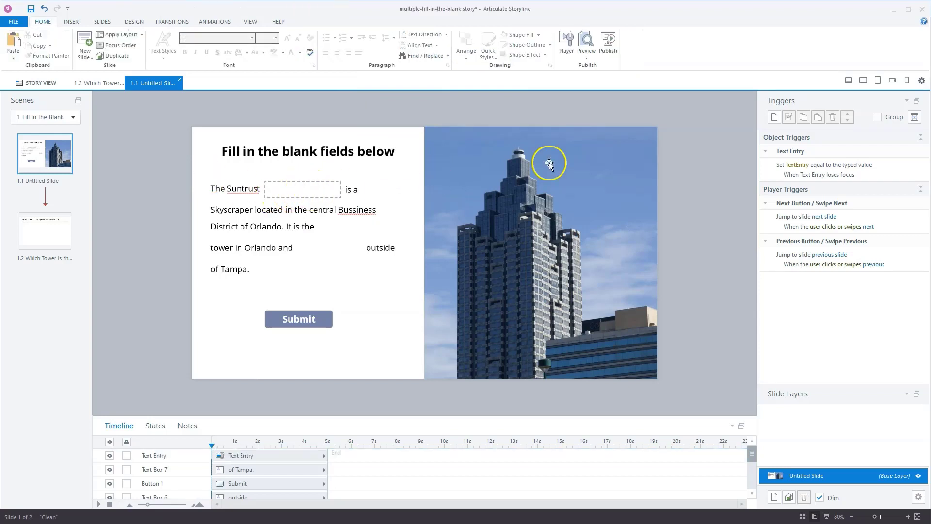
Step: Create a text variable named FIB1 and assign it to the first text entry field's trigger
left_click(808, 170)
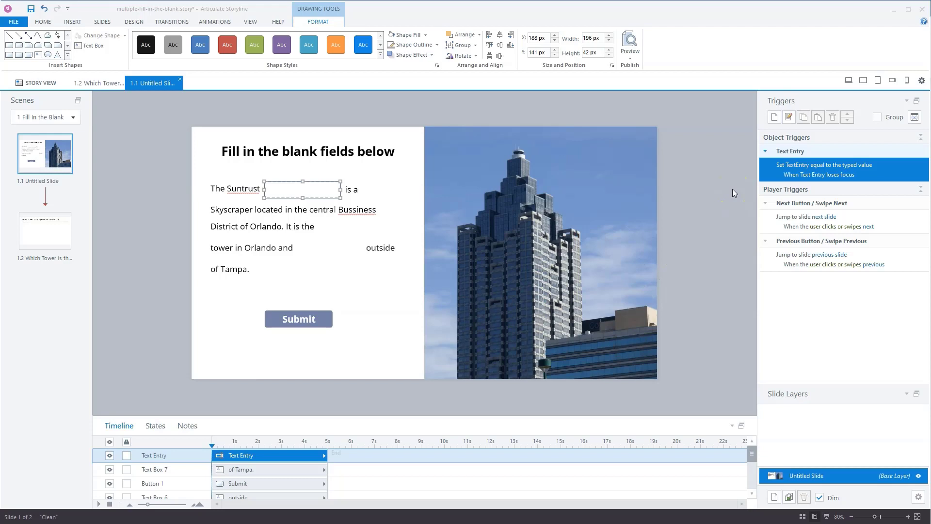
left_click(803, 167)
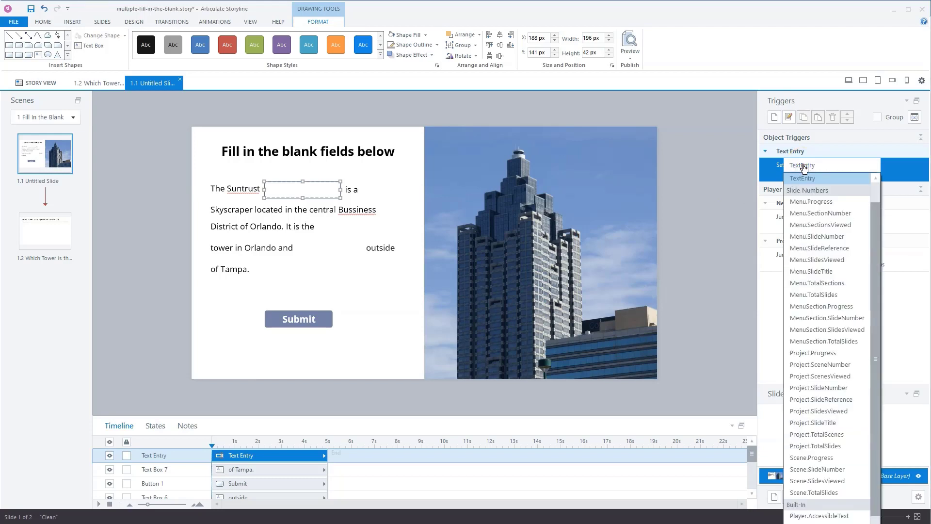
left_click(809, 178)
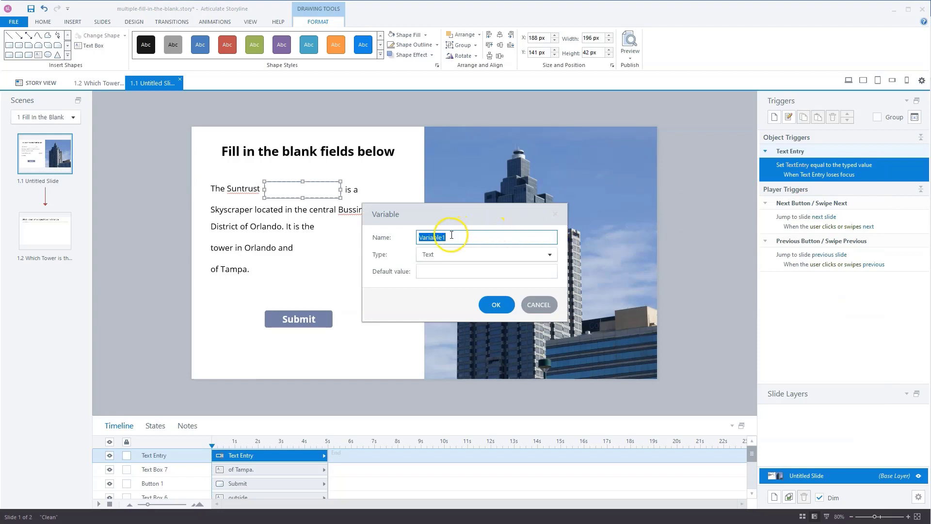
left_click_drag(451, 235, 406, 236)
type("FIB1")
left_click(333, 193)
left_click(500, 307)
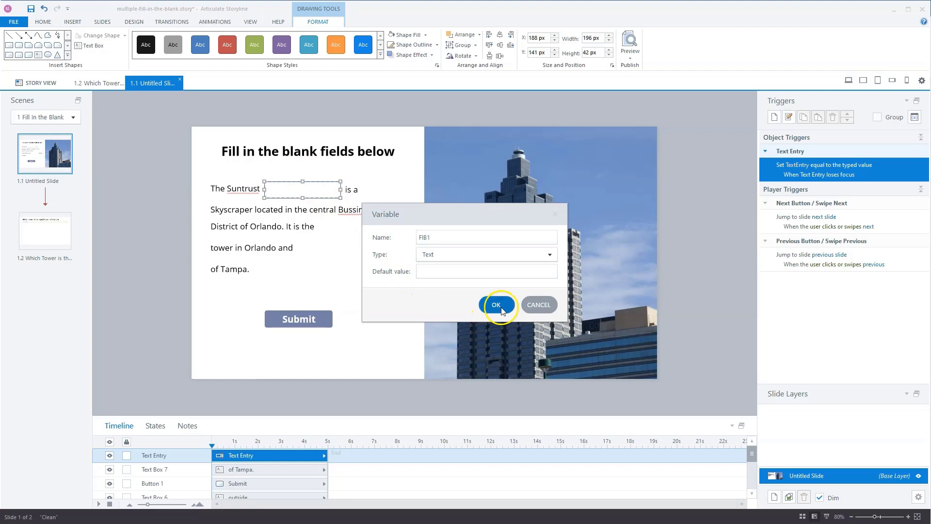
Step: Duplicate the text entry field into the blanks after "It is the" and "tower in Orlando and", narrowing the last copy to about 173 px
left_click(322, 182)
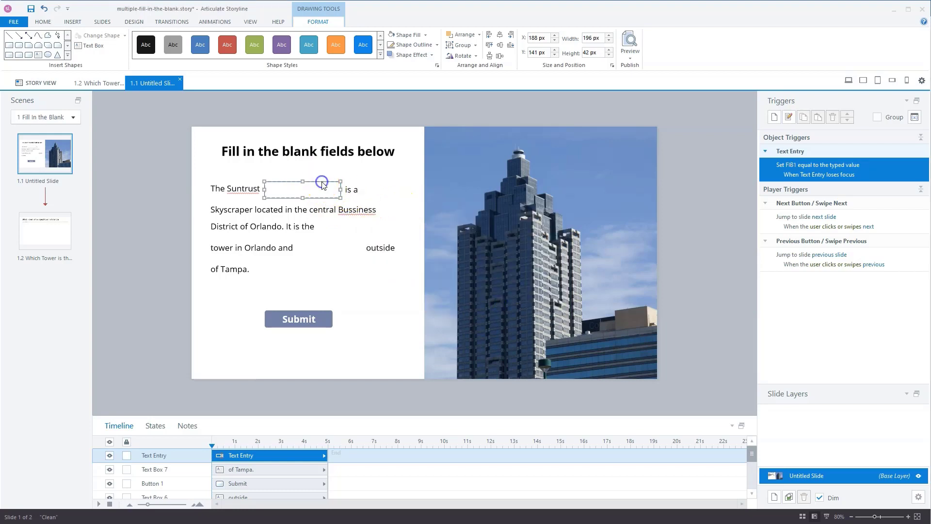
left_click(326, 229)
key("ctrl+d")
left_click(320, 186)
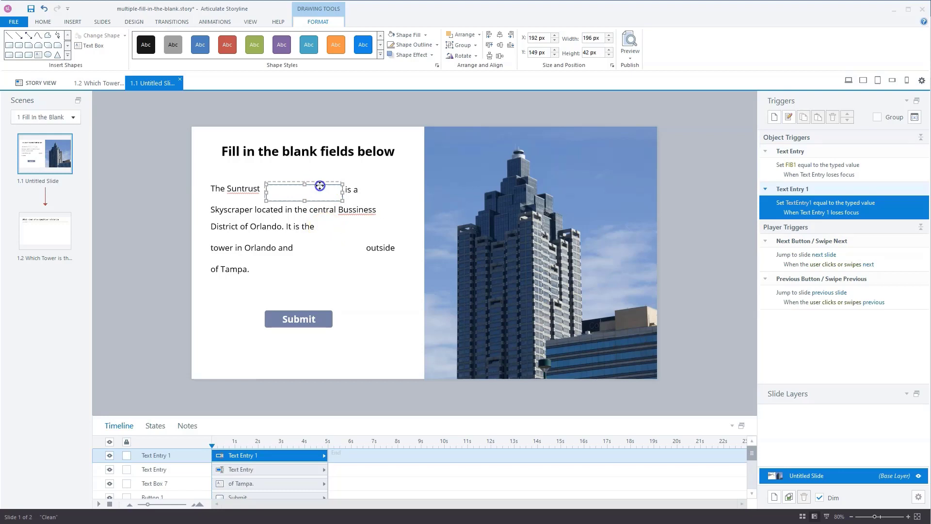
left_click_drag(320, 186, 364, 252)
key("ctrl+d")
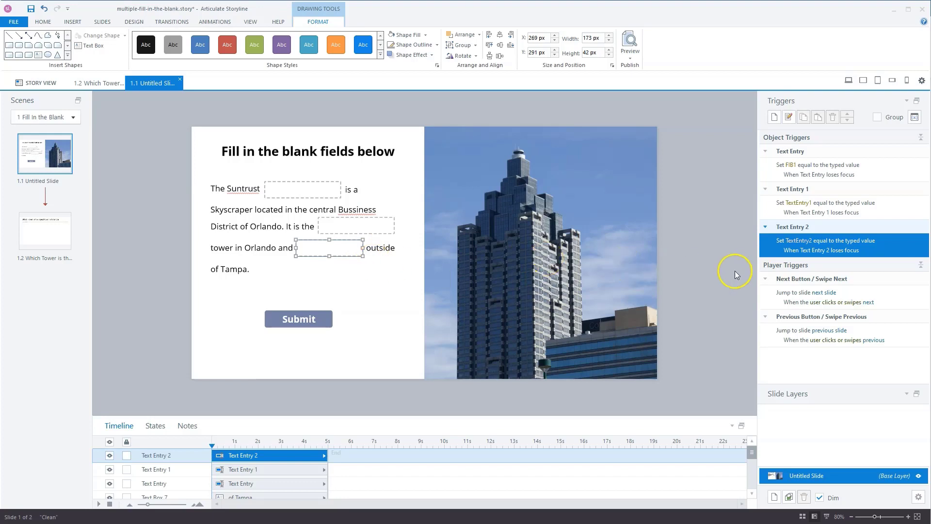
Step: Create a text variable named FIB2 and assign it to the Text Entry 1 trigger
left_click(805, 204)
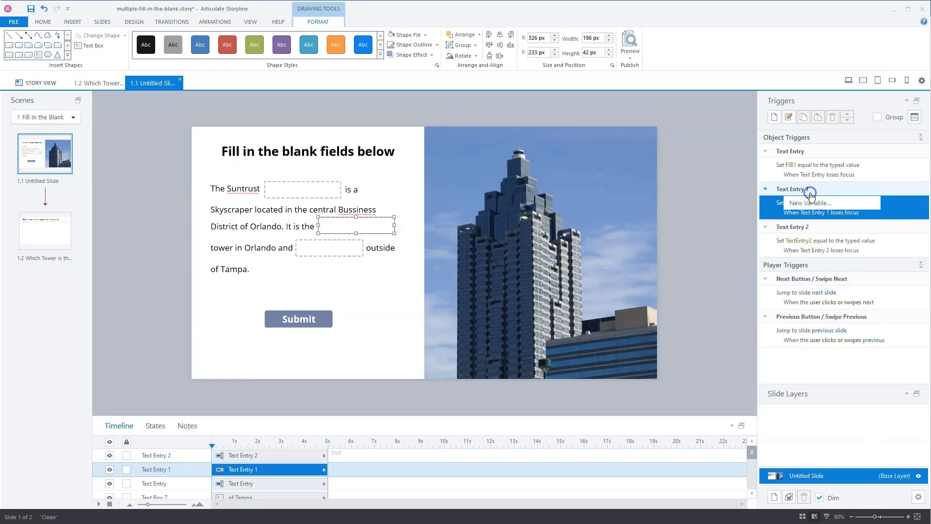
left_click(811, 203)
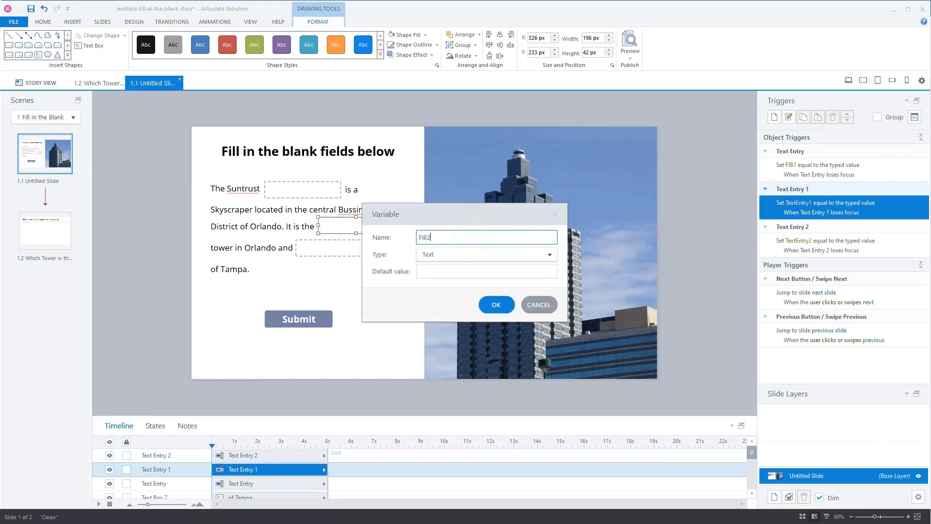
type("FIB2")
left_click(496, 305)
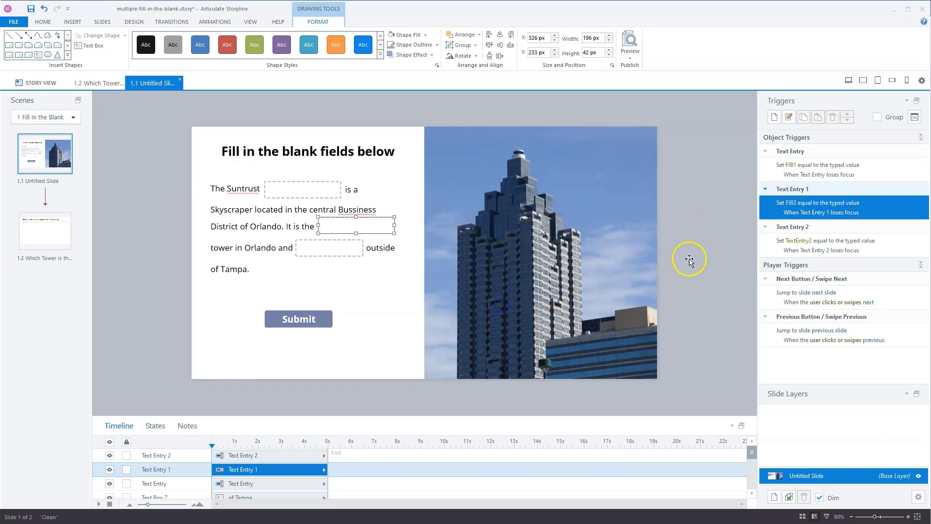
Step: Create a text variable named FIB3 and assign it to the Text Entry 2 trigger
left_click(802, 244)
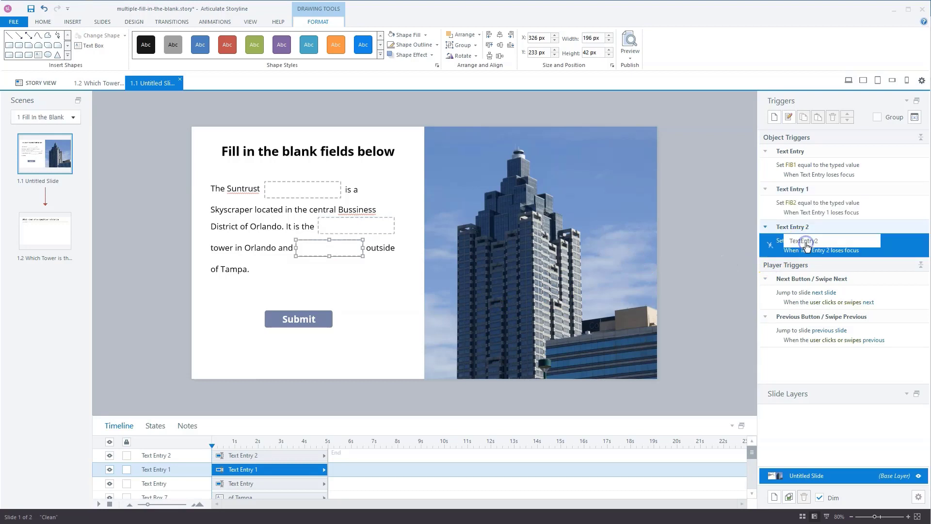
scroll(807, 247, "up", 10)
left_click(817, 202)
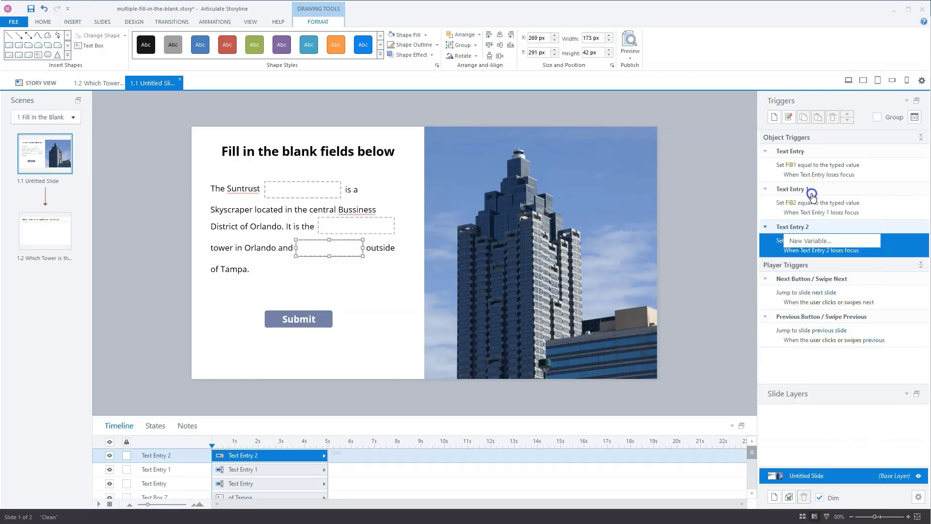
type("FIB3")
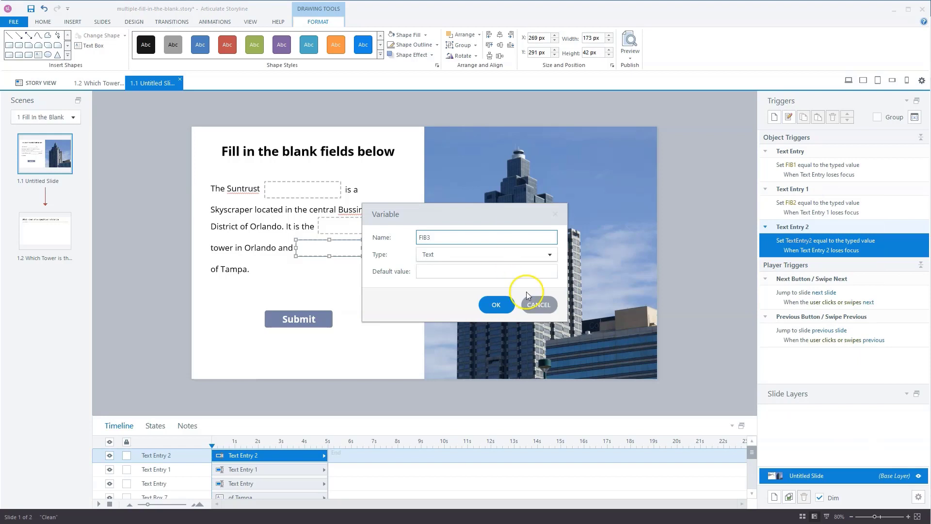
left_click(496, 304)
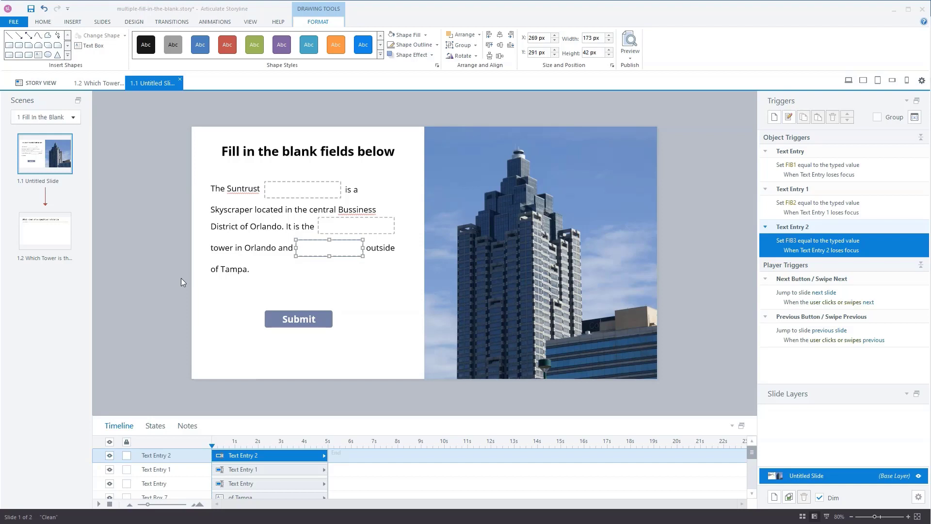
Step: Convert the slide to a Pick One freeform question and return to Slide View
left_click(73, 22)
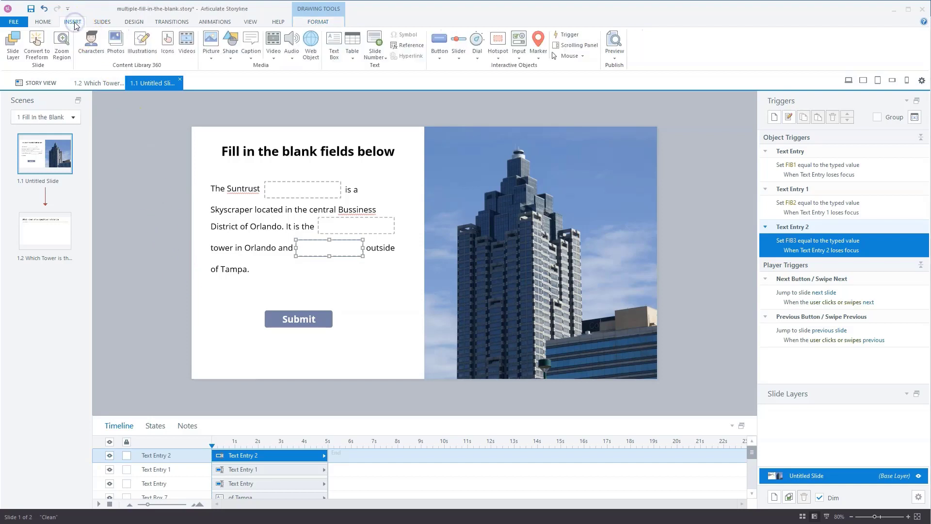
left_click(38, 51)
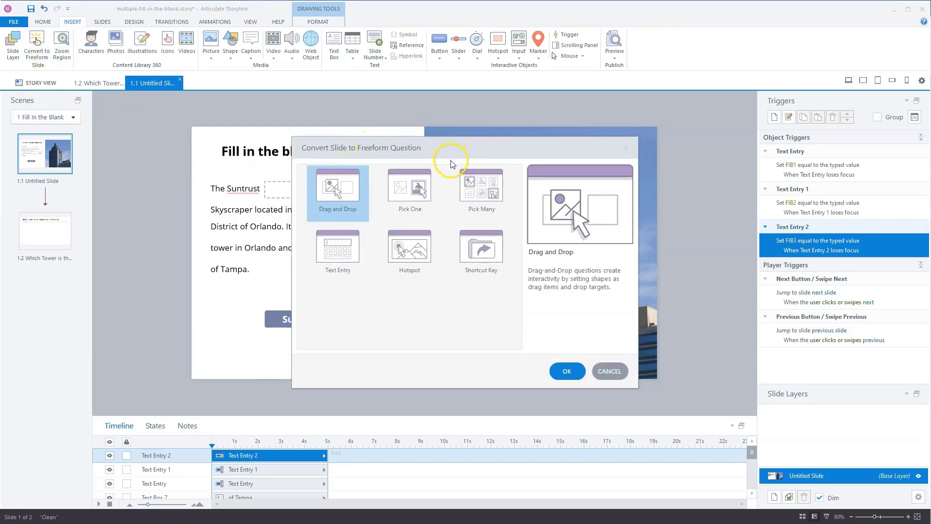
left_click(410, 189)
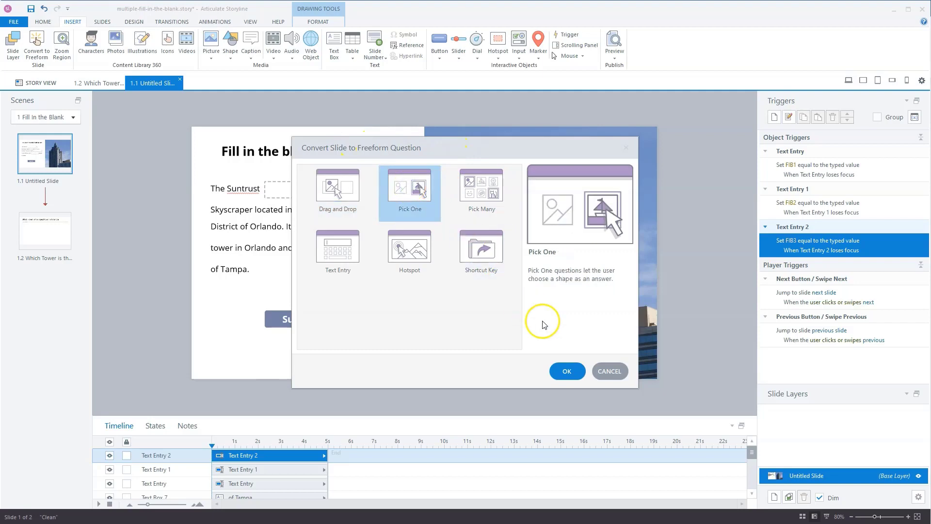
left_click(565, 370)
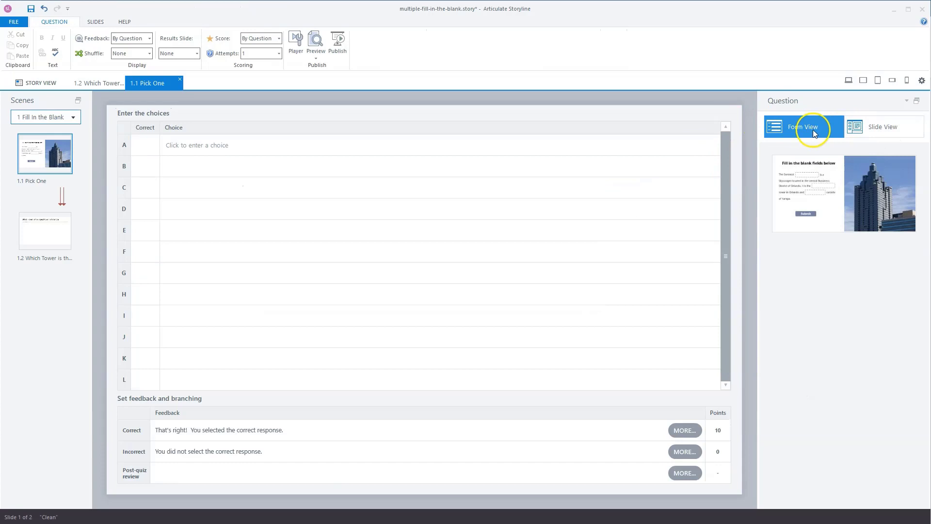
left_click(894, 131)
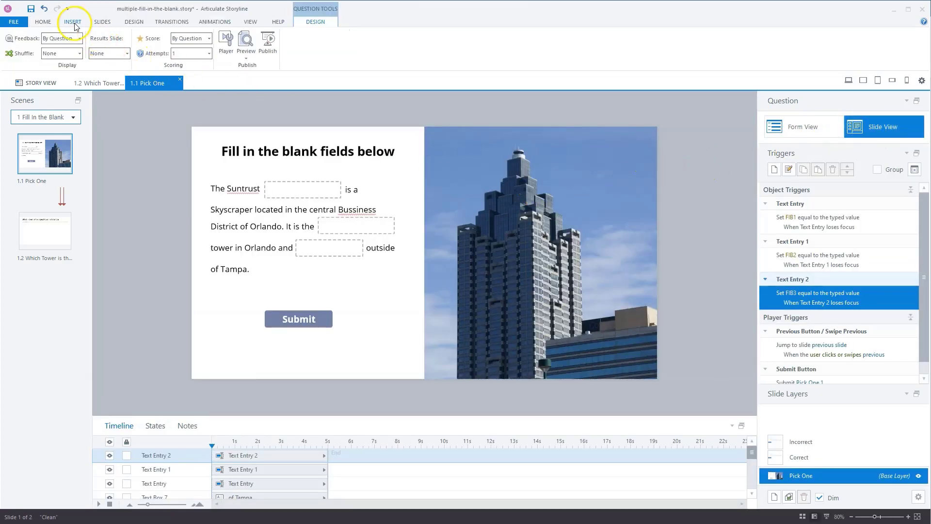
Step: Draw a button about 125 by 39 px off the slide, just above its upper edge
left_click(73, 22)
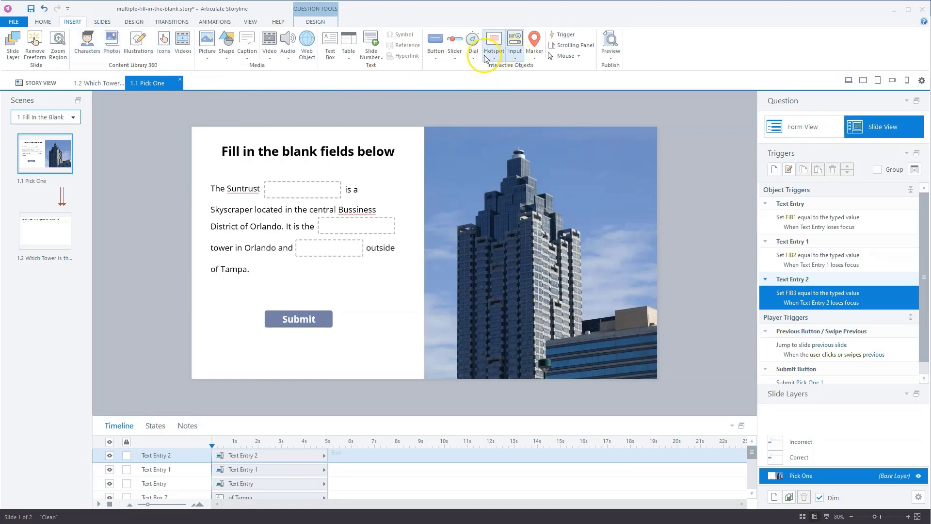
left_click(435, 57)
left_click(393, 77)
left_click_drag(368, 103, 421, 118)
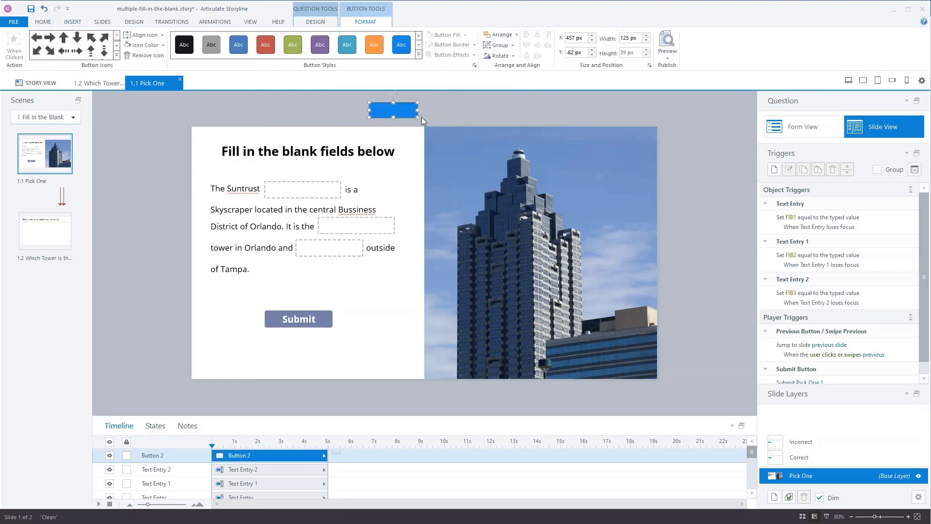
Step: Label the off-slide button "Correct" and place a copy beside it labelled "Wrong"
type("Correct")
left_click(405, 97)
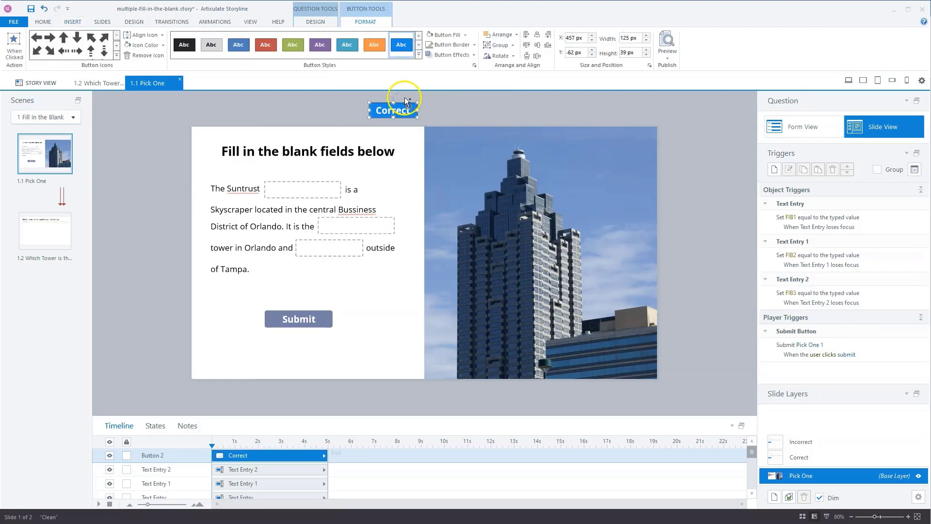
left_click_drag(415, 107, 449, 111)
type("Wrong")
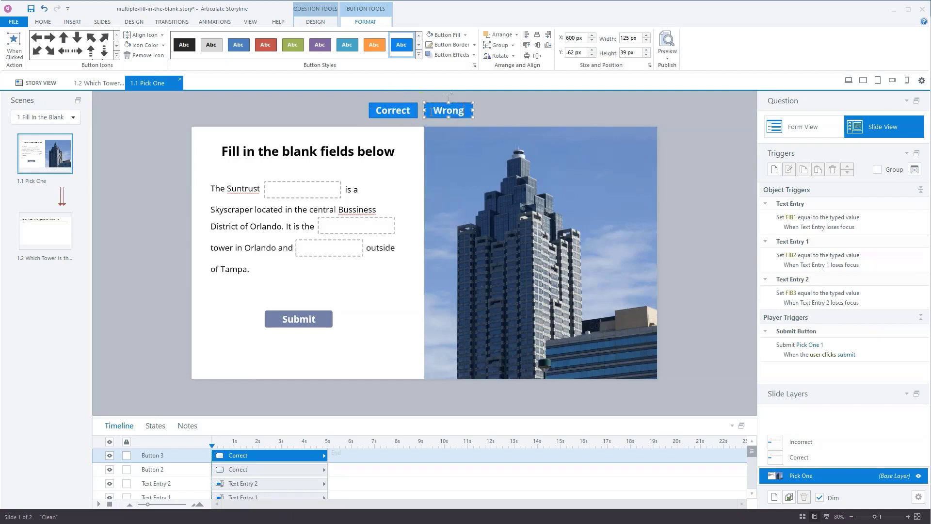
left_click(484, 116)
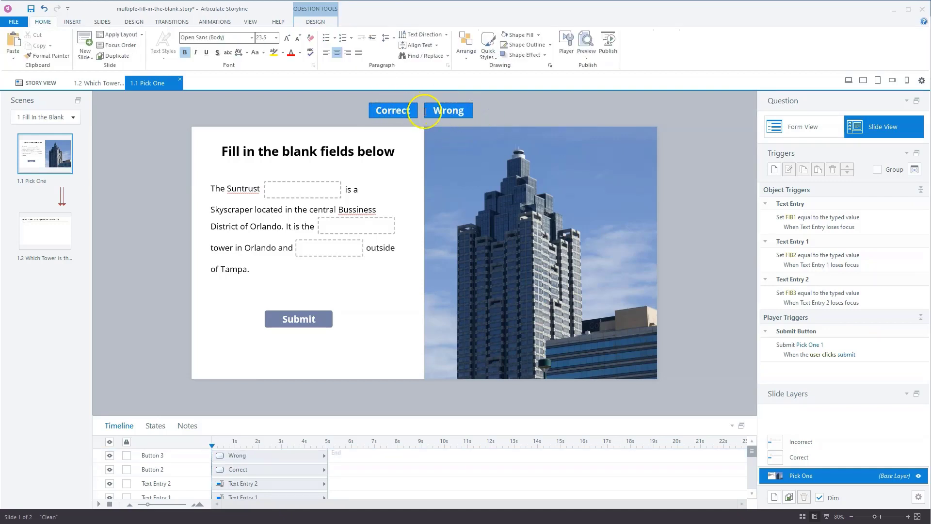
Step: In Form View, assign the "Correct" button as choice A, marked correct, and the "Wrong" button as choice B, then return to Slide View
left_click(817, 128)
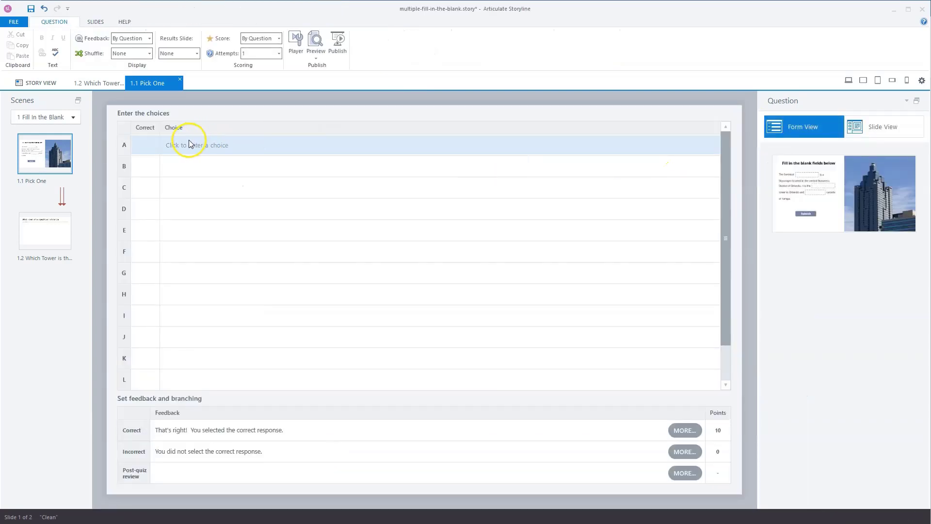
left_click(188, 140)
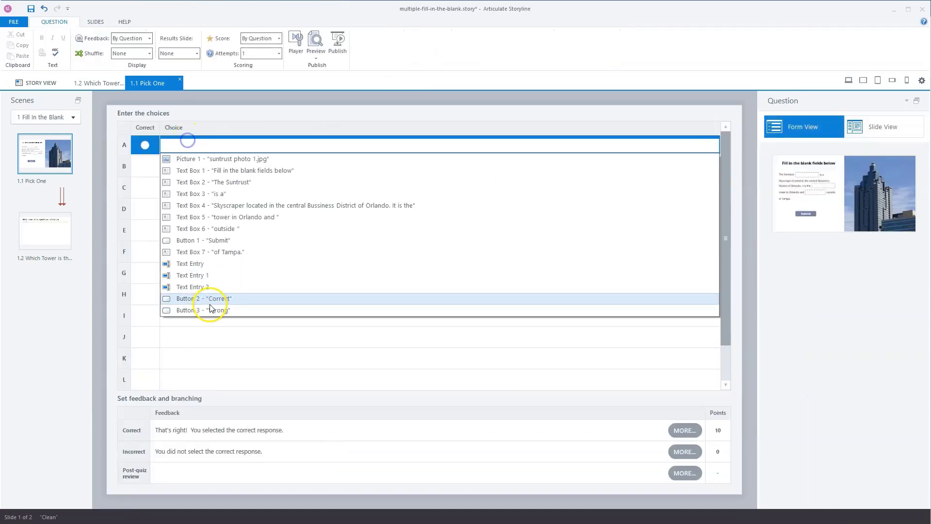
left_click(207, 299)
left_click(145, 145)
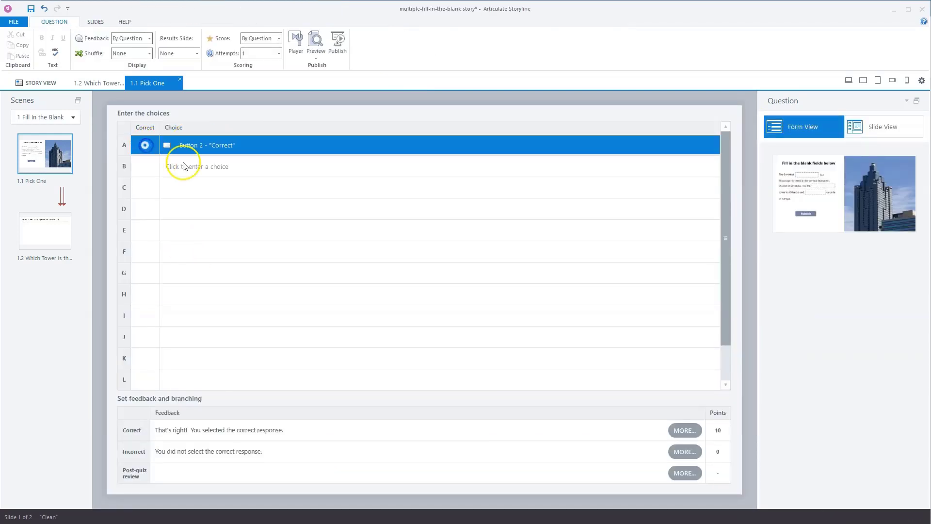
left_click(184, 167)
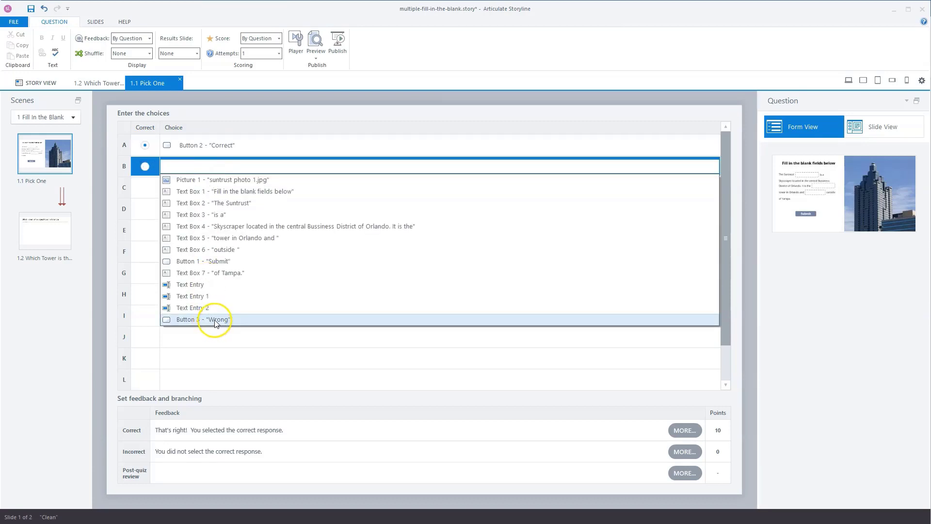
left_click(216, 320)
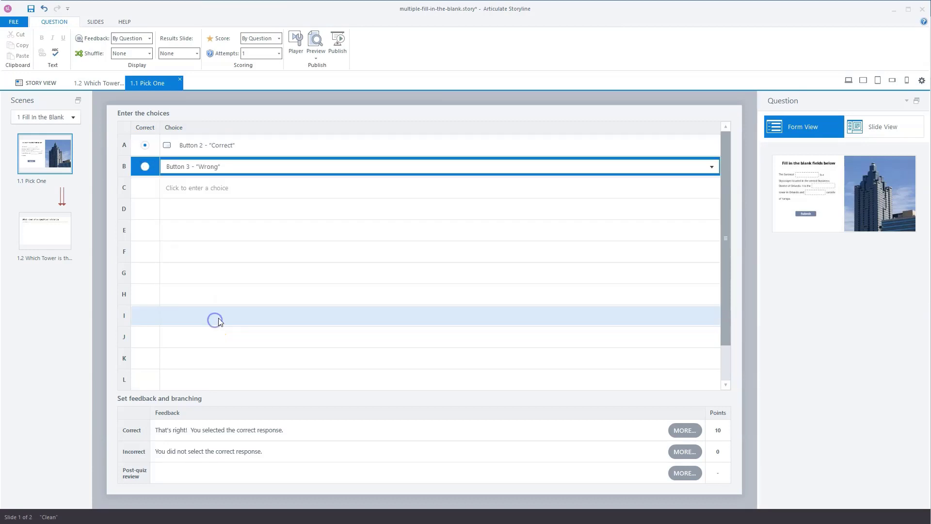
left_click(894, 133)
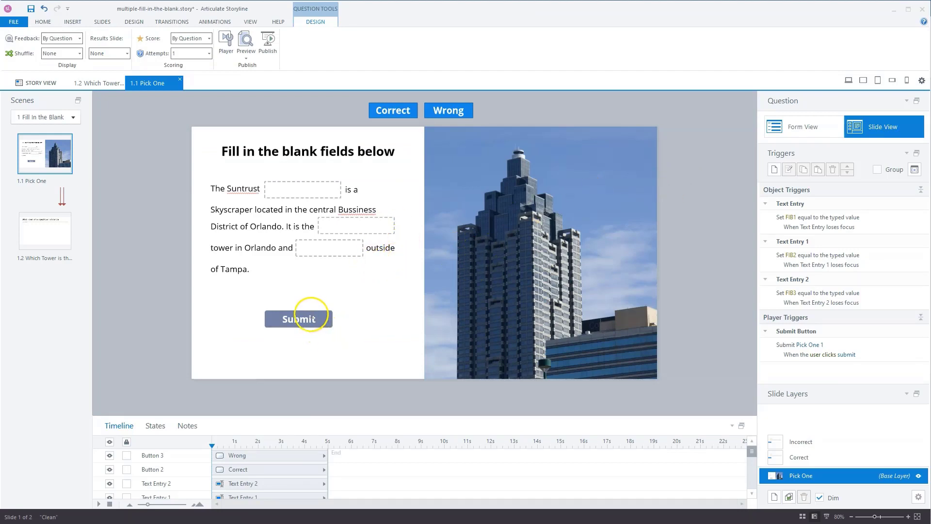
Step: Add a trigger to the slide's Submit button that submits the Pick One 1 interaction when the user clicks it
left_click(310, 311)
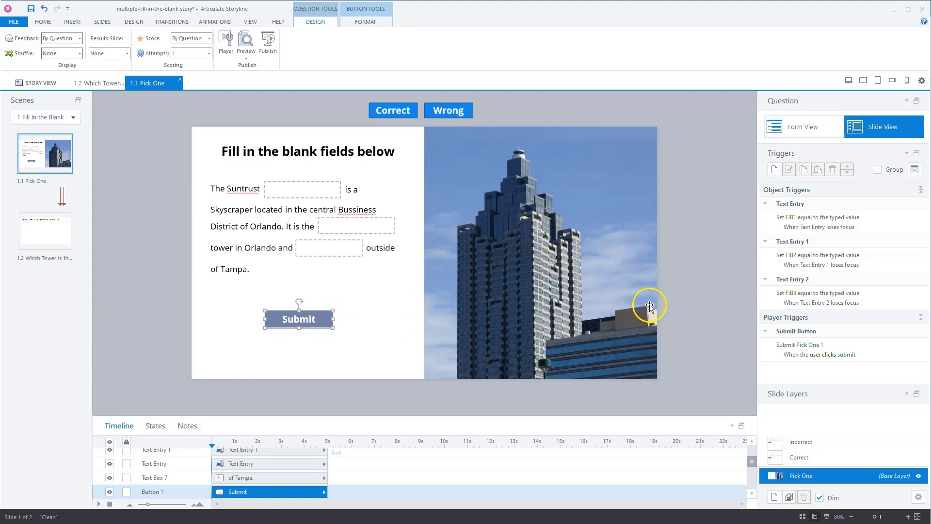
left_click(776, 171)
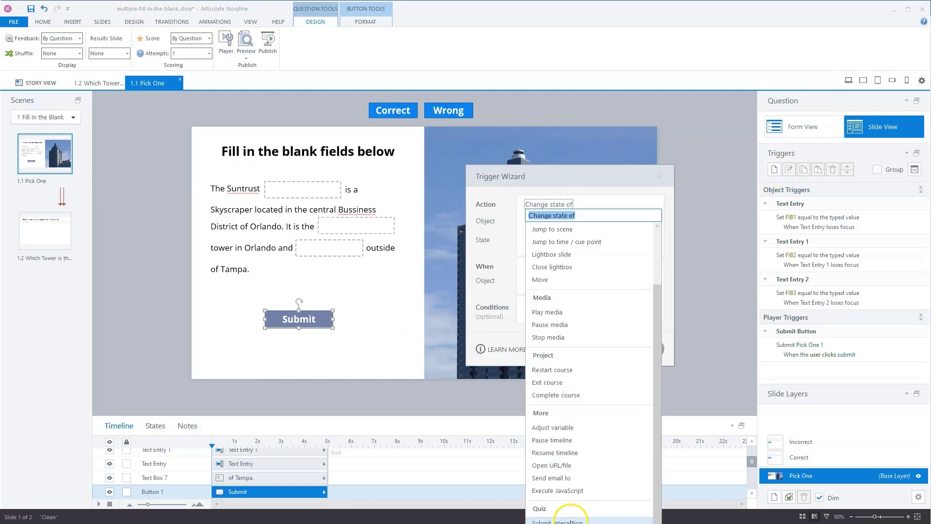
left_click(570, 521)
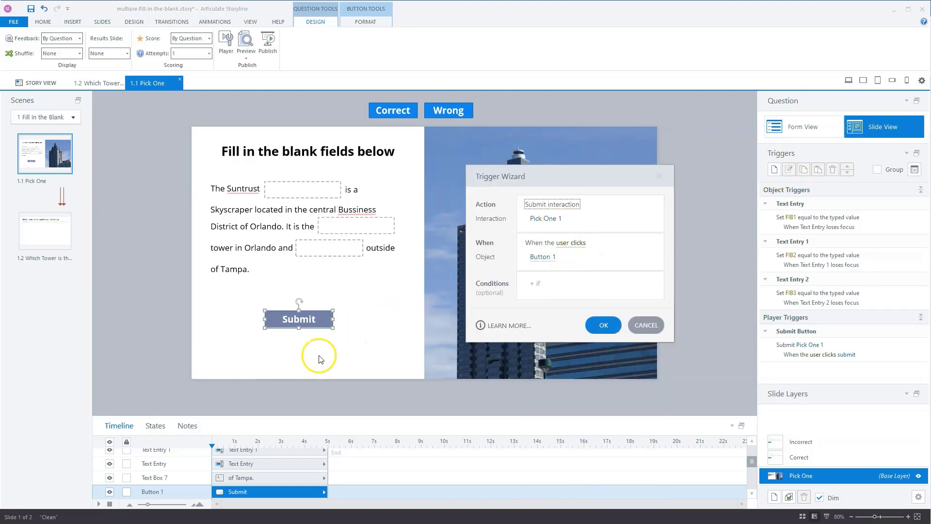
left_click(603, 325)
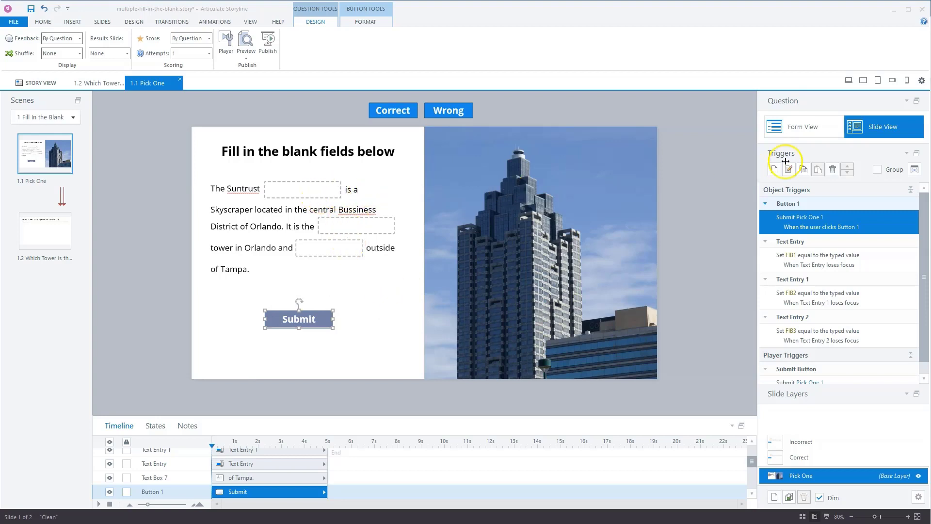
Step: Create a True/False project variable named FIB1_correct with a default value of False
left_click(915, 169)
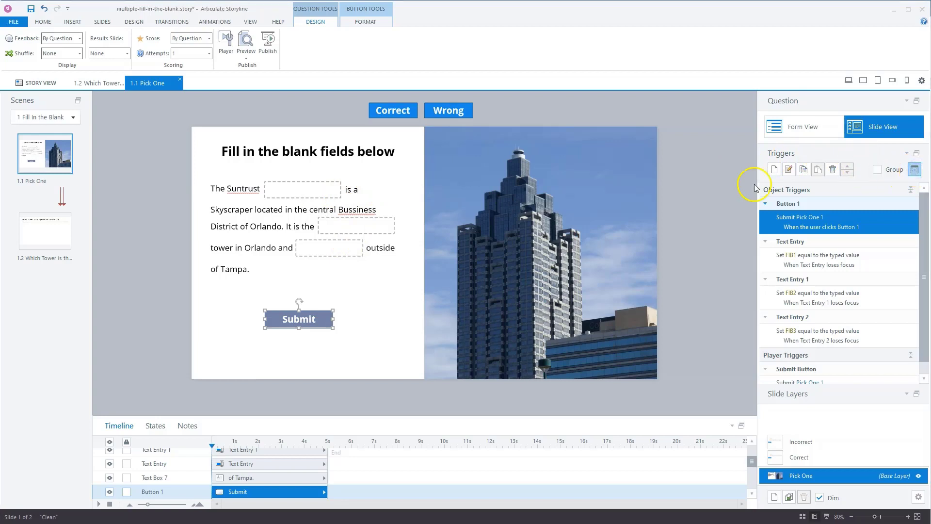
left_click(549, 165)
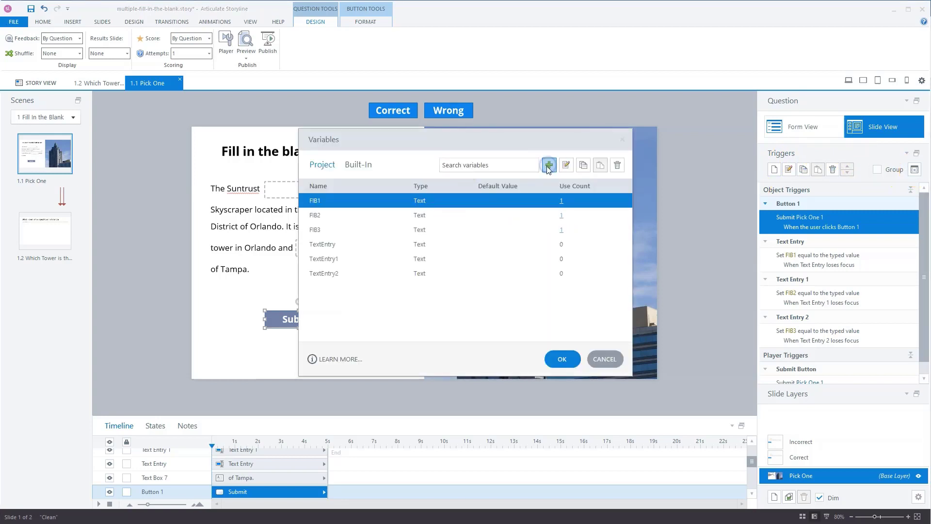
left_click(446, 244)
left_click(444, 255)
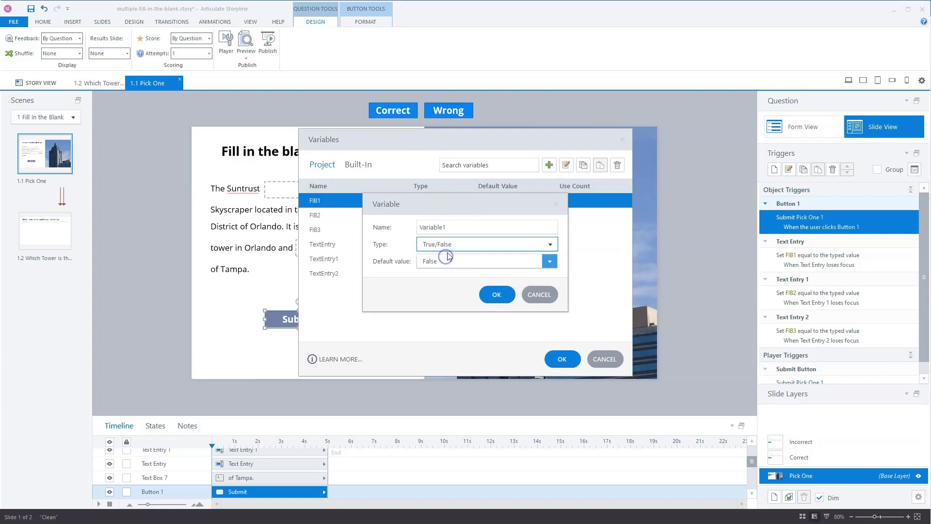
left_click(397, 228)
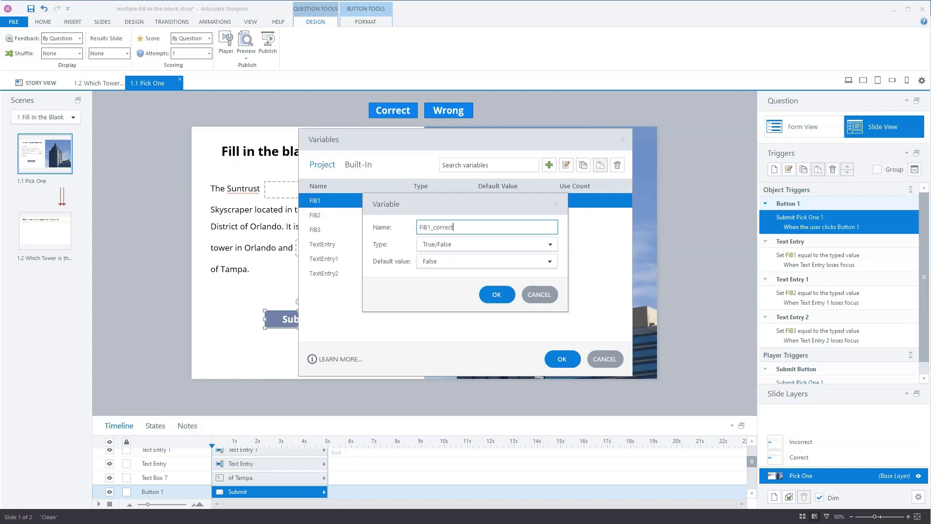
left_click(500, 263)
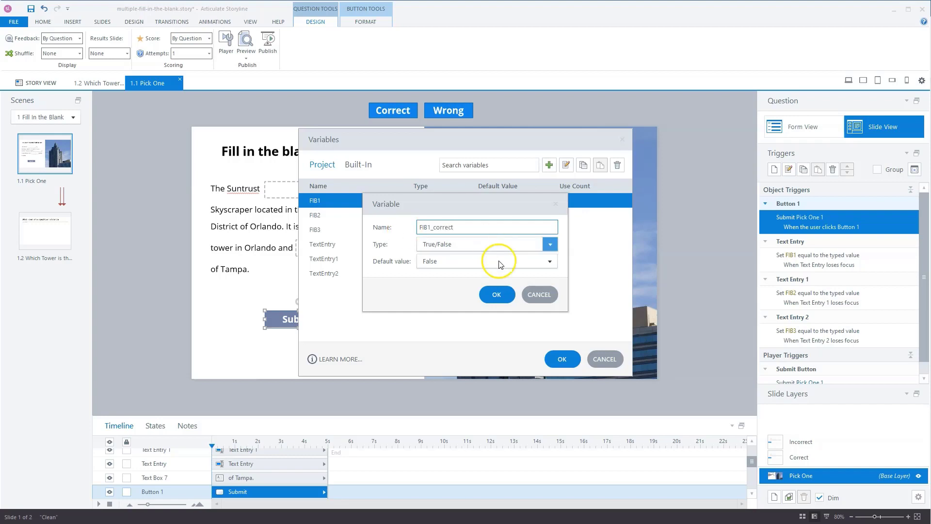
left_click(487, 297)
Step: Duplicate the FIB1_correct variable and rename the copy FIB2_correct
left_click(583, 166)
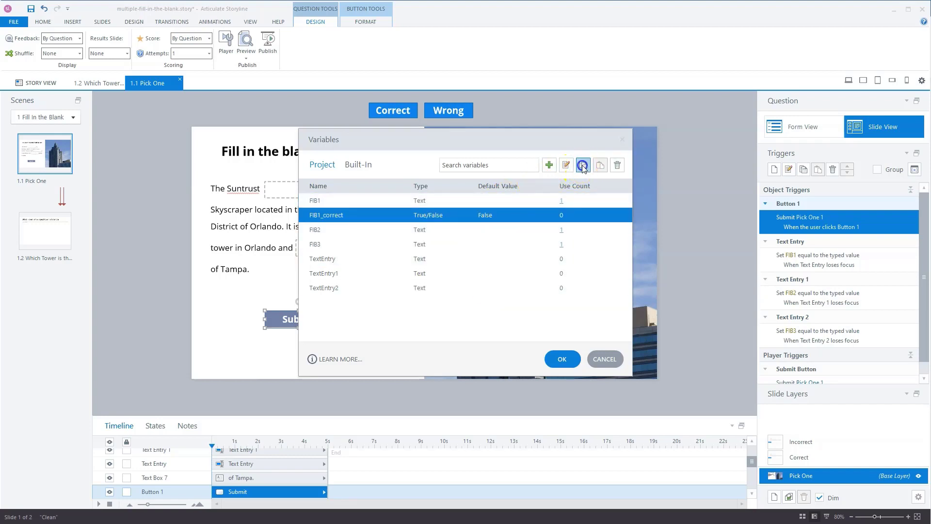
left_click(347, 230)
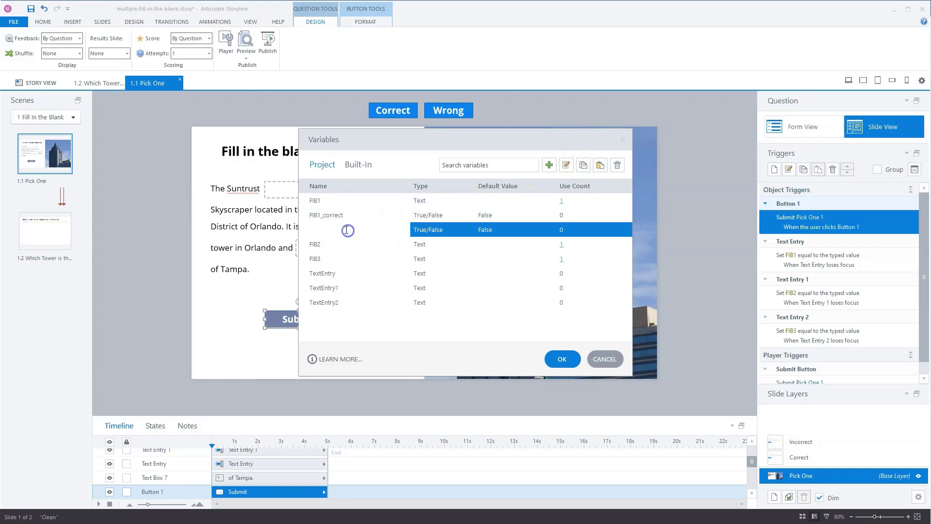
double_click(347, 230)
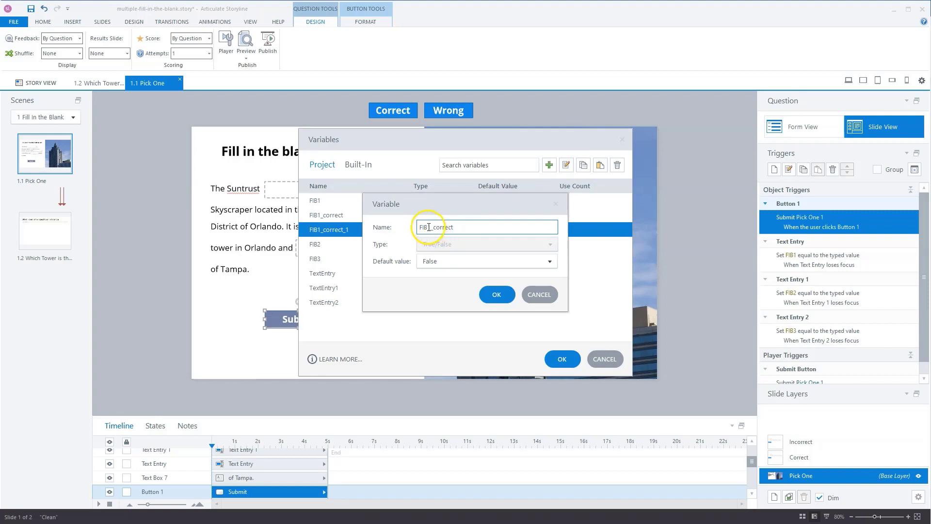
left_click(491, 289)
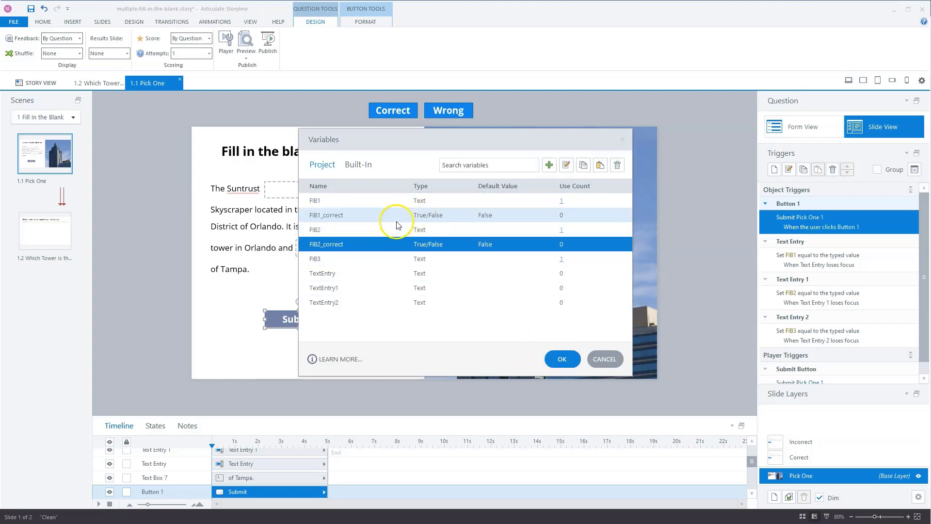
Step: Duplicate the FIB2_correct variable, rename the copy FIB3_correct, and save the variable list
left_click(583, 167)
left_click(600, 165)
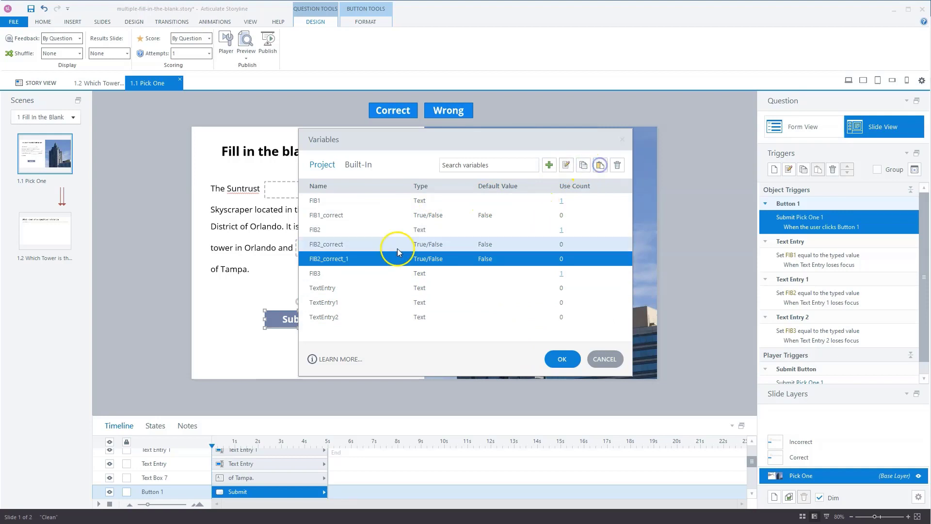
double_click(321, 260)
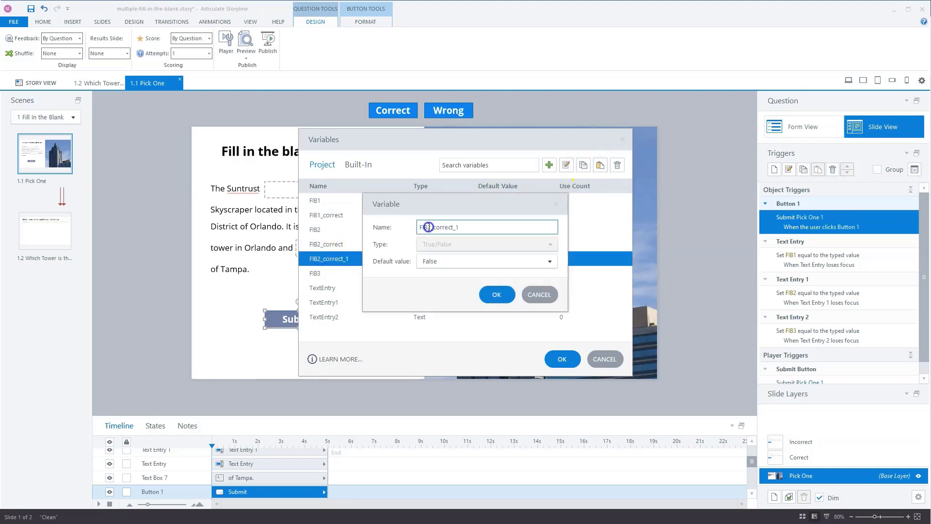
type("3")
left_click(496, 294)
left_click(562, 359)
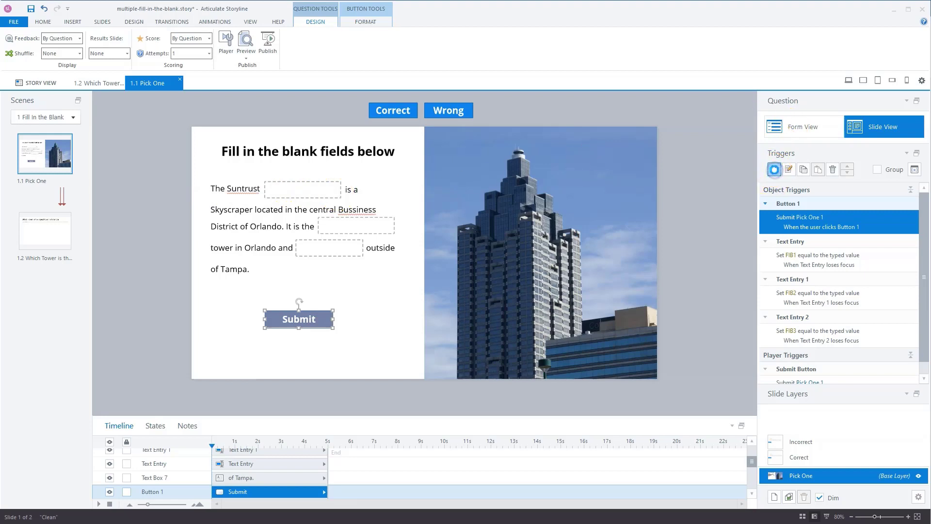
Step: Start a new Submit button trigger that adjusts the variable FIB1_correct to True when the user clicks Button 1
left_click(775, 169)
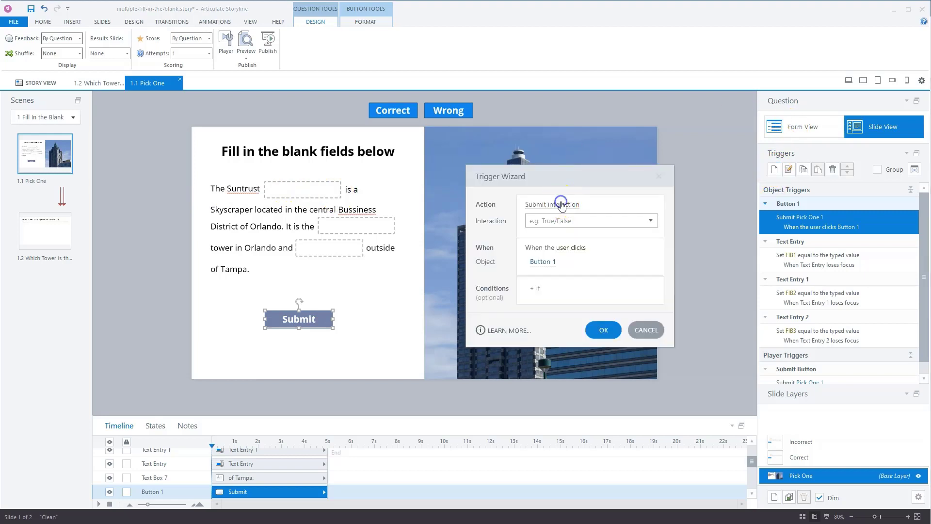
left_click(561, 204)
left_click(571, 478)
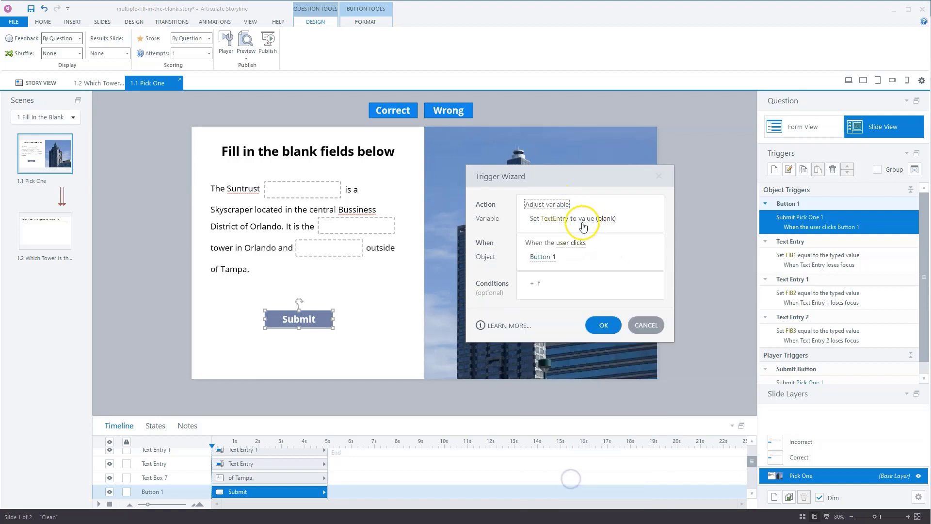
left_click(557, 222)
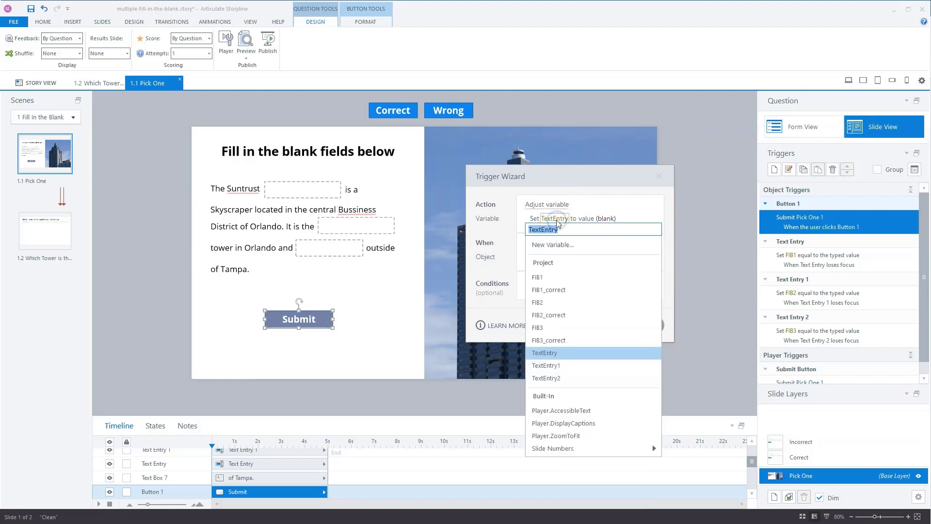
left_click(552, 289)
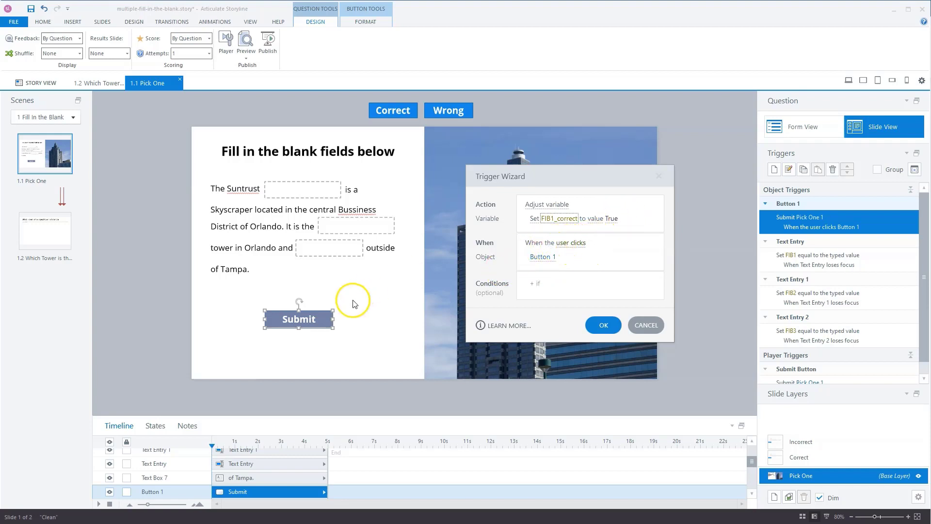
Step: Add a condition to the FIB1_correct trigger requiring FIB1 to equal the value "tower"
left_click(540, 283)
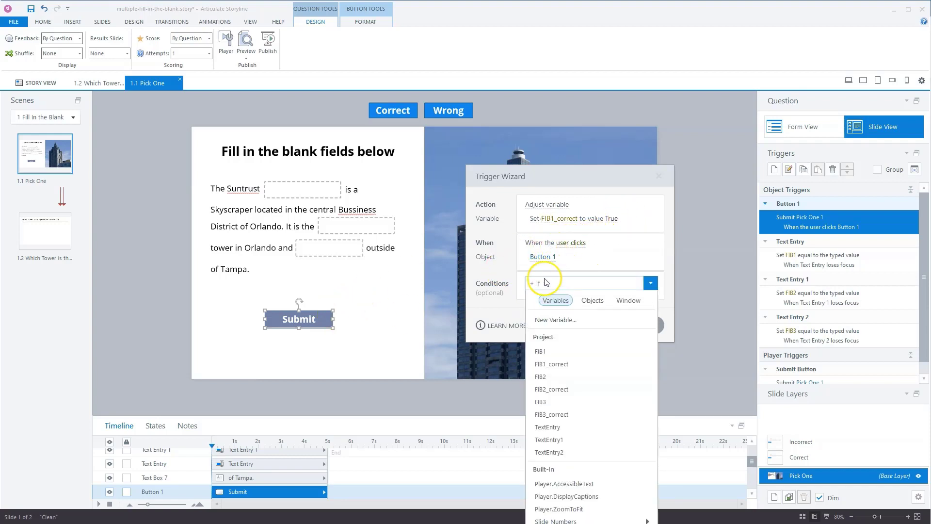
left_click(559, 351)
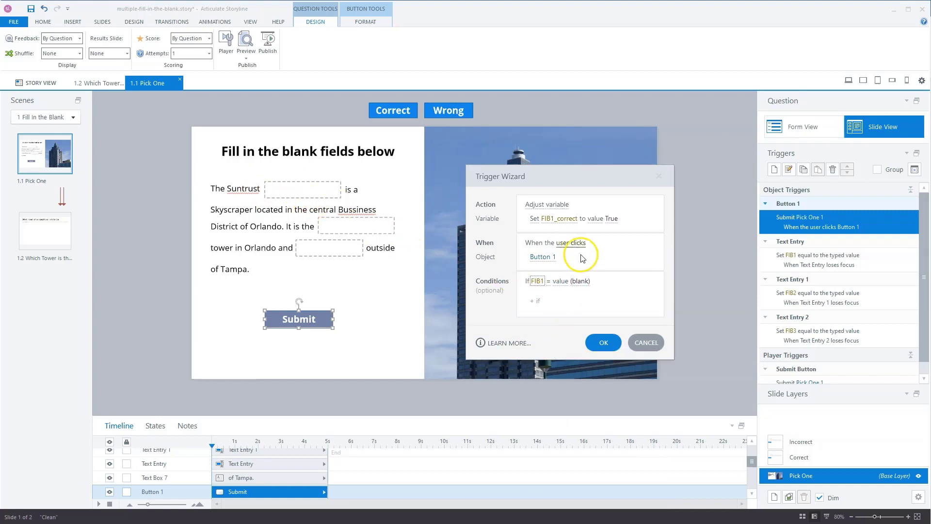
left_click(581, 282)
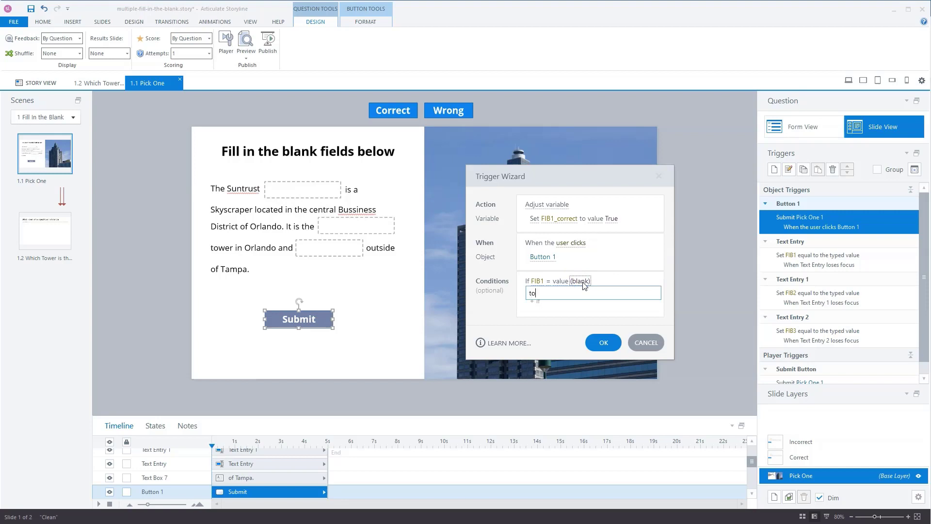
left_click(581, 291)
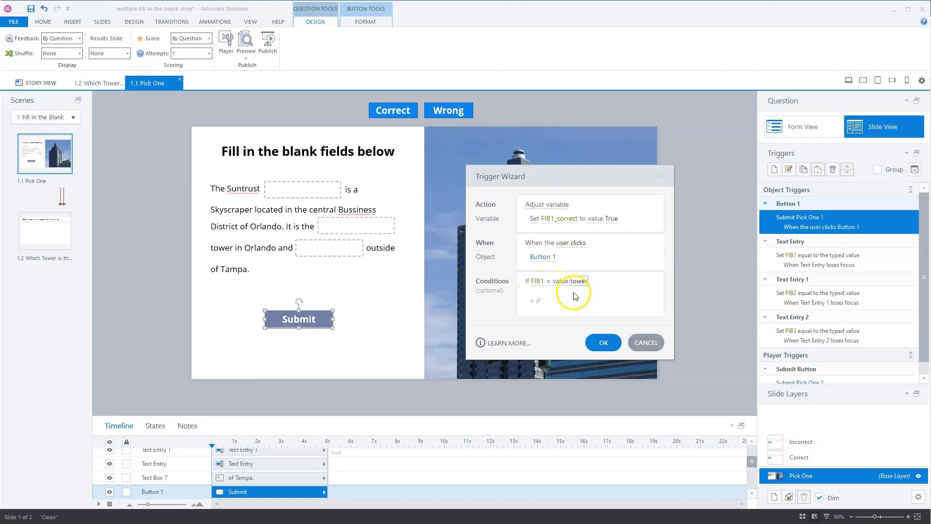
Step: Add an alternative "or" condition of FIB1 equal to the value "Tower" to the FIB1_correct trigger and save it
left_click(536, 301)
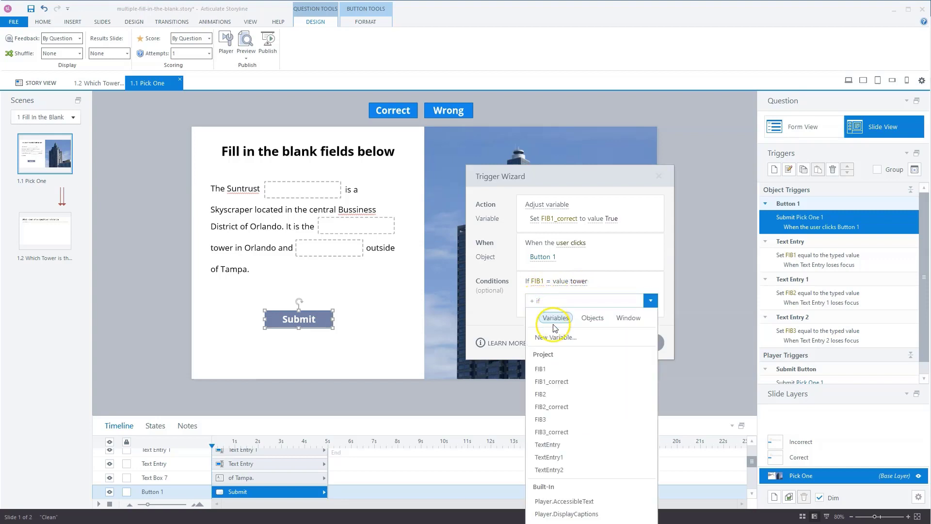
left_click(543, 368)
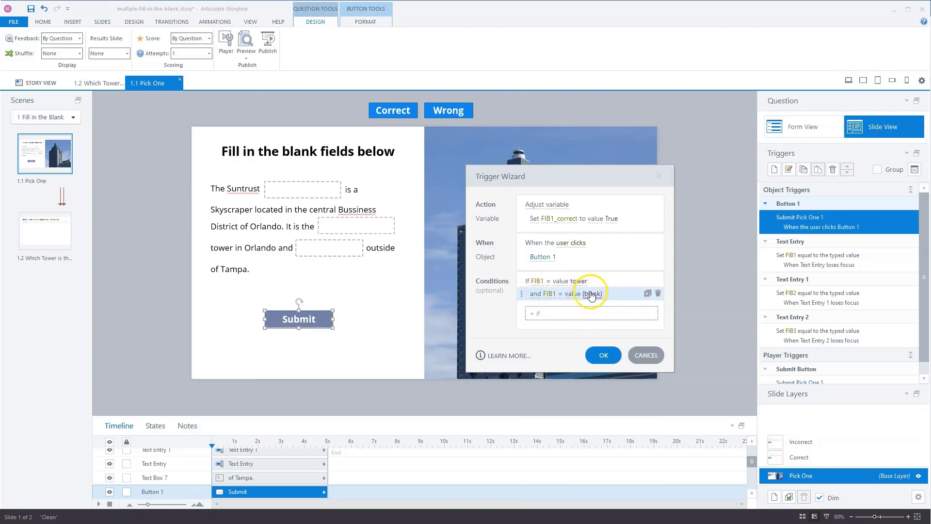
left_click(591, 294)
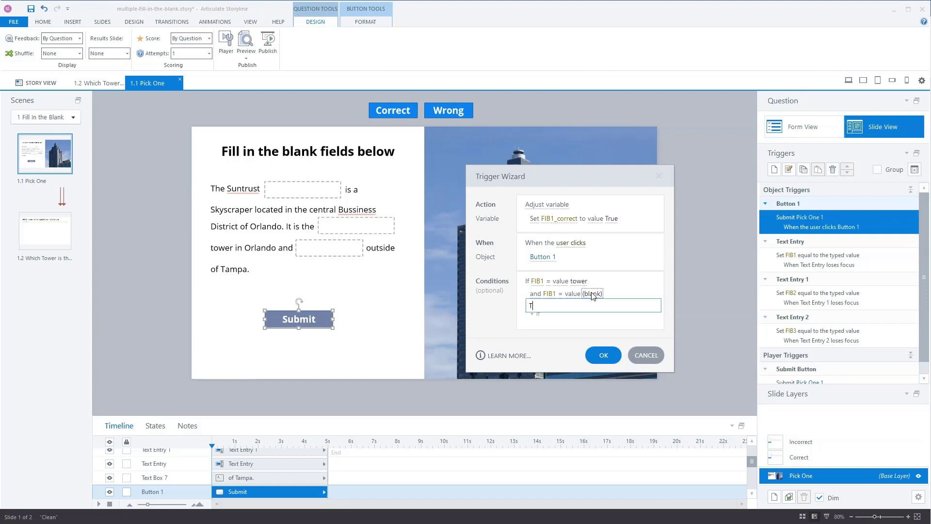
left_click(534, 294)
left_click(534, 295)
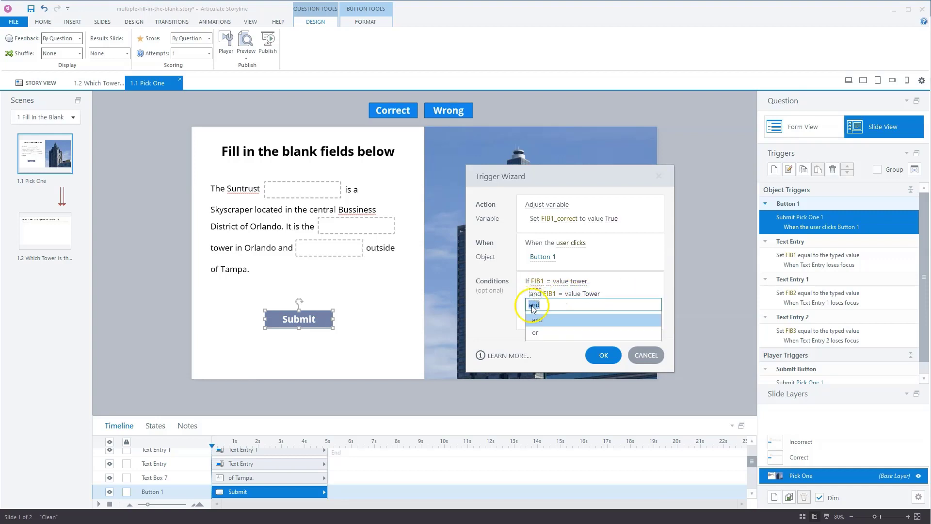
left_click(533, 327)
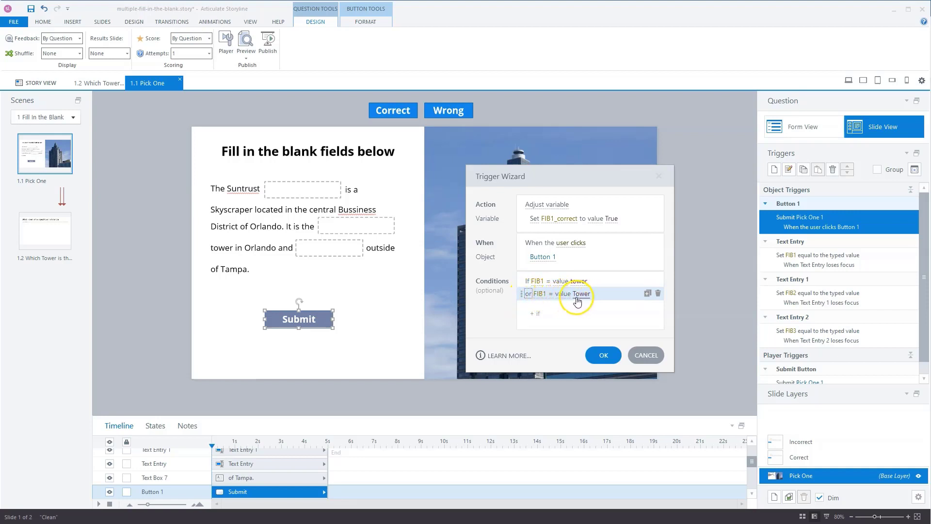
left_click(603, 354)
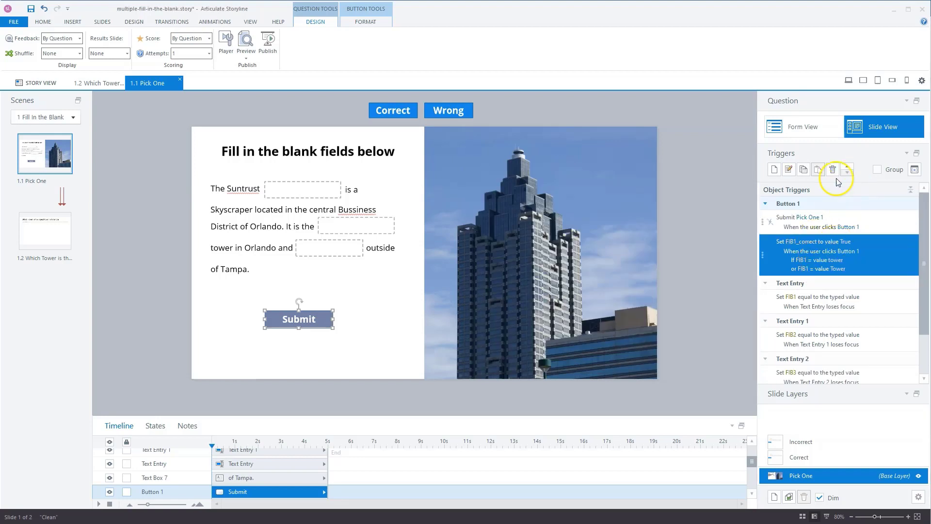
Step: Move the FIB1_correct trigger above the Submit Pick One trigger and place a copy of it directly beneath the original
left_click(846, 166)
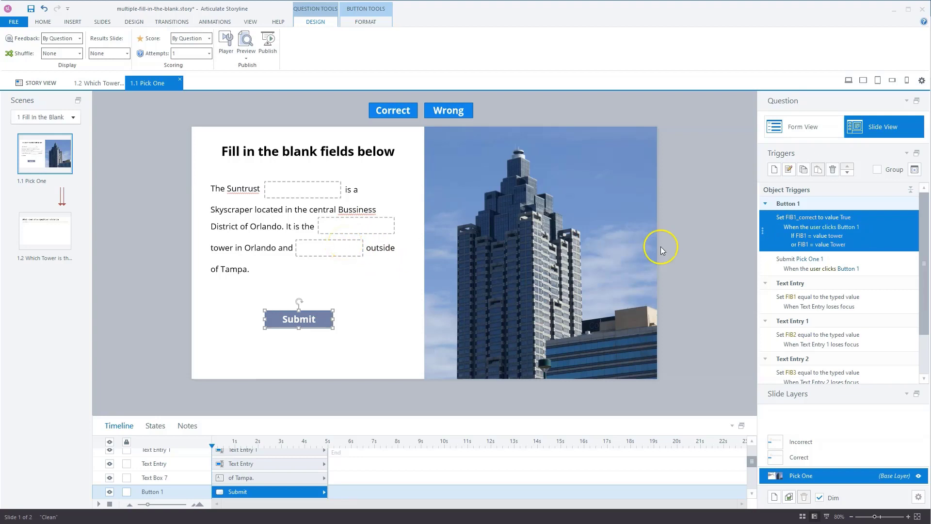
left_click(818, 170)
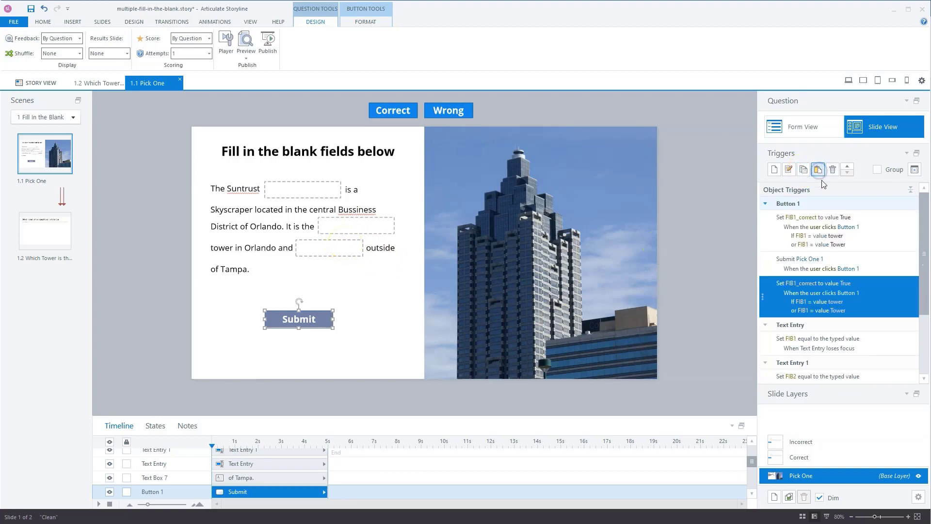
left_click(849, 167)
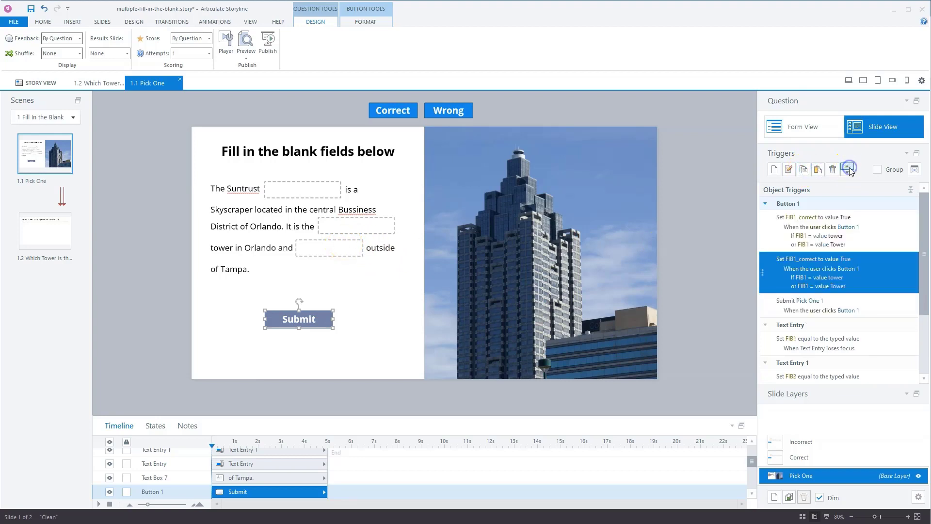
Step: Change the copied trigger to adjust FIB2_correct and set its first condition to FIB2 equal to "tallest"
left_click(805, 260)
left_click(806, 216)
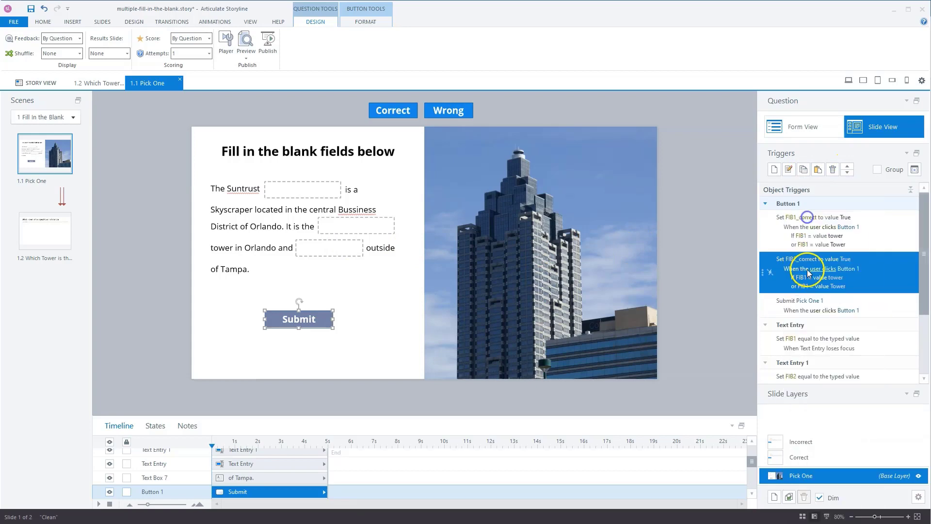
left_click(800, 280)
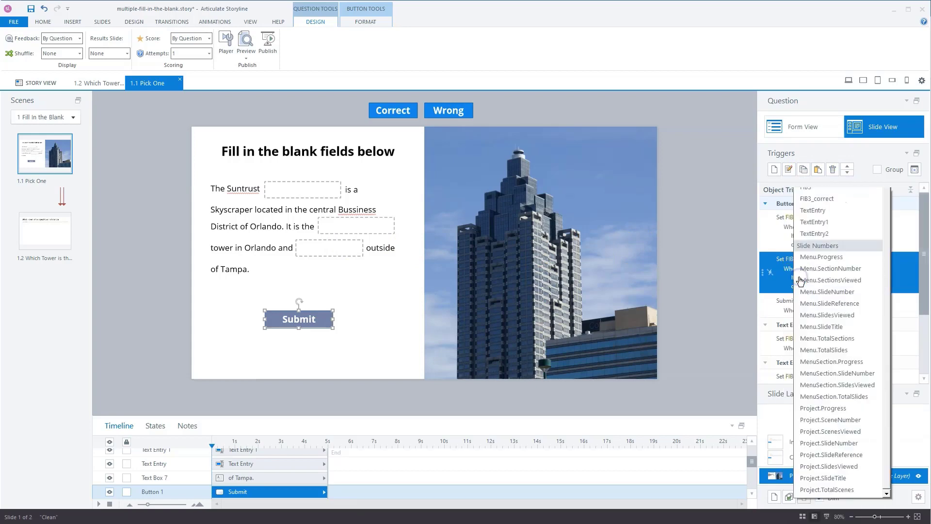
left_click(810, 215)
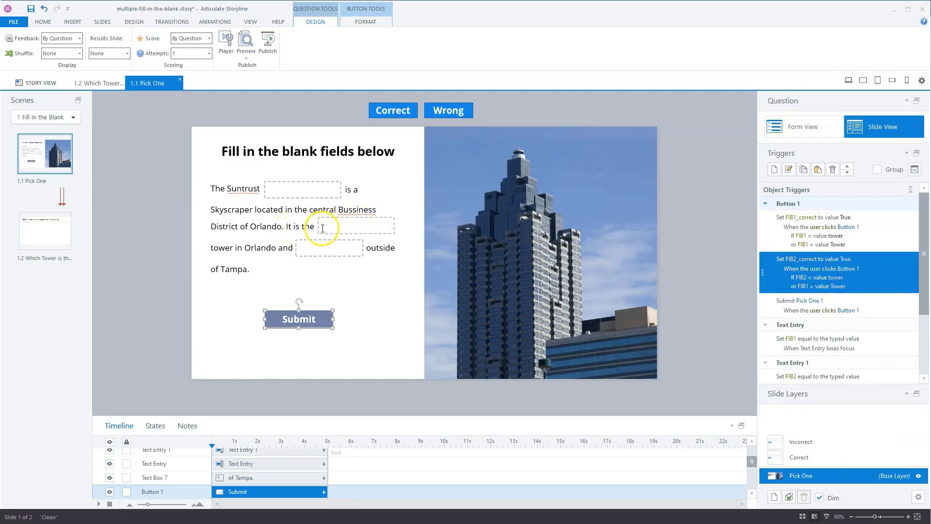
left_click(838, 276)
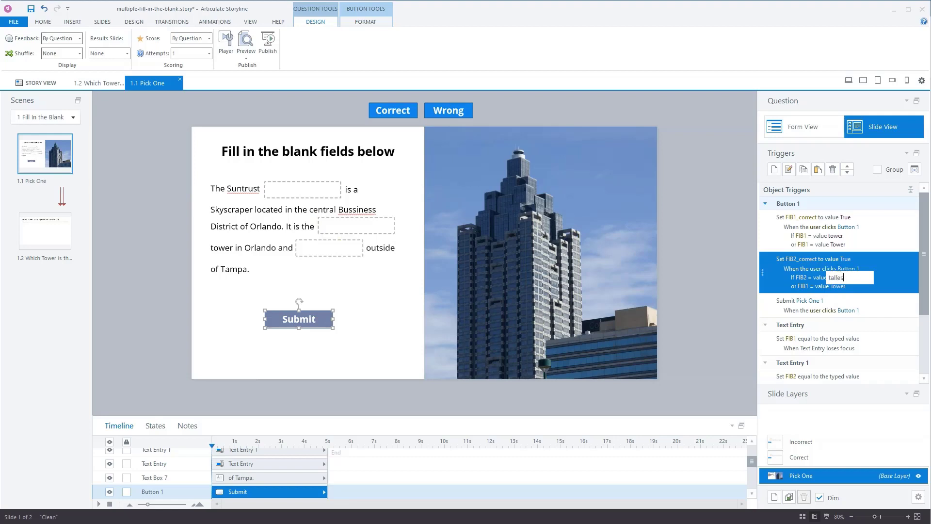
Step: Set the second condition of the FIB2_correct trigger to FIB2 equal to "largest"
left_click(802, 288)
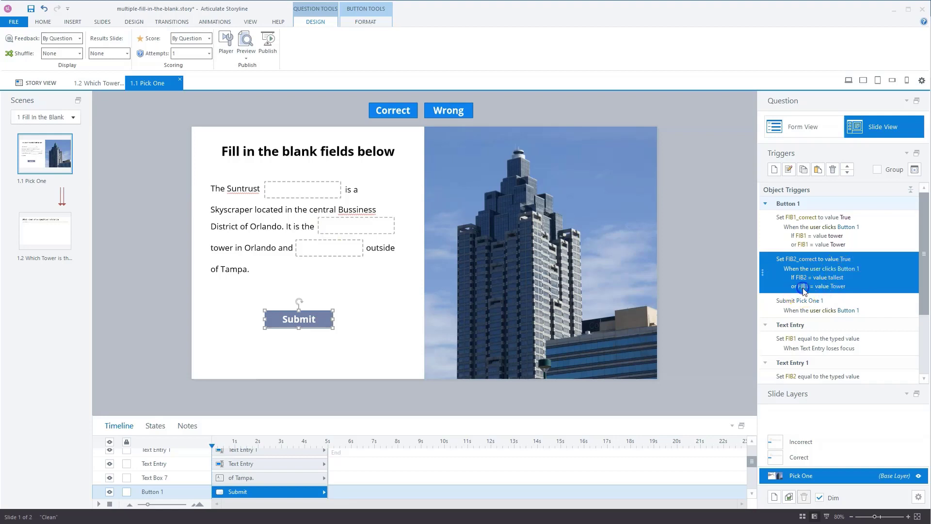
left_click(804, 289)
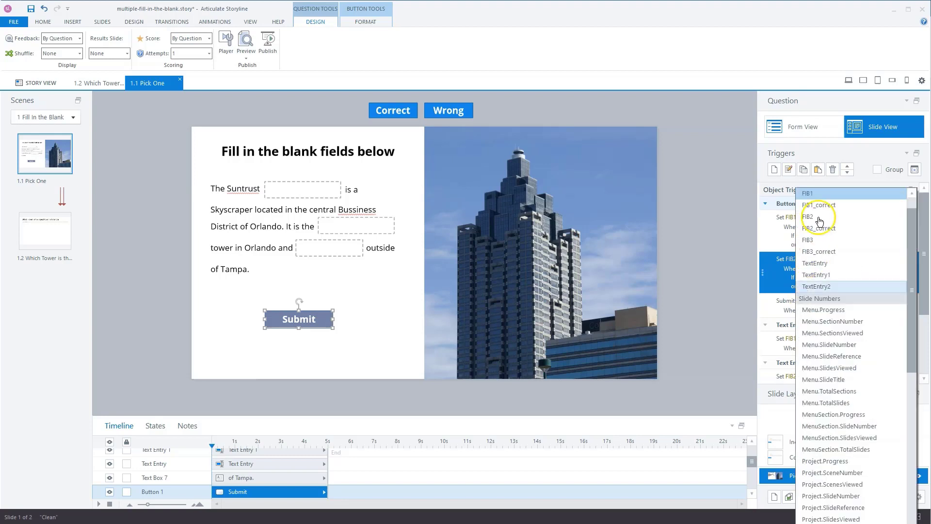
left_click(818, 217)
left_click(839, 286)
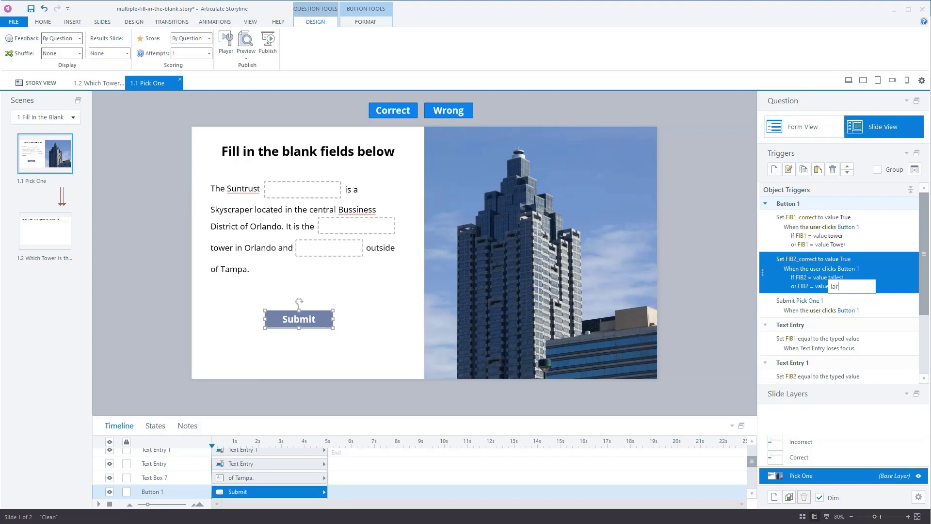
left_click(738, 288)
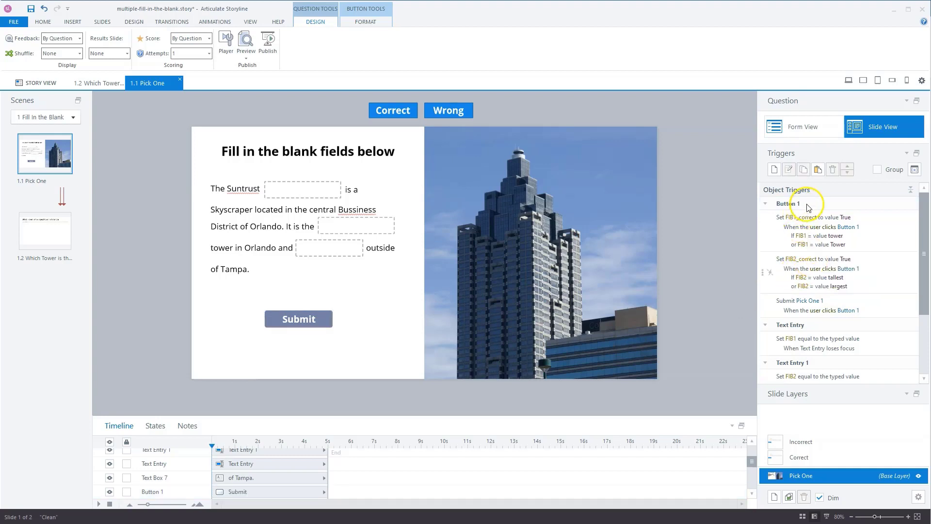
Step: Duplicate the FIB2_correct trigger and move the copy above the Submit Pick One trigger
left_click(884, 274)
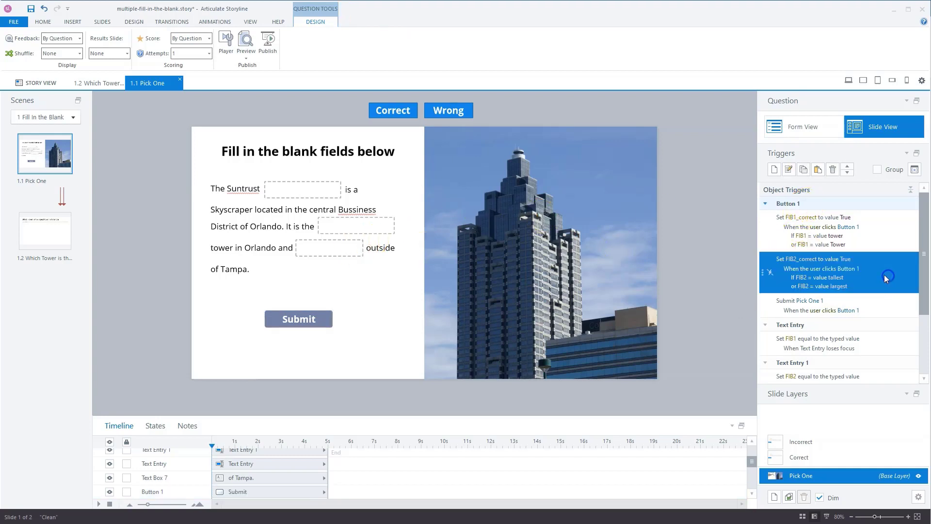
left_click(803, 170)
left_click(819, 168)
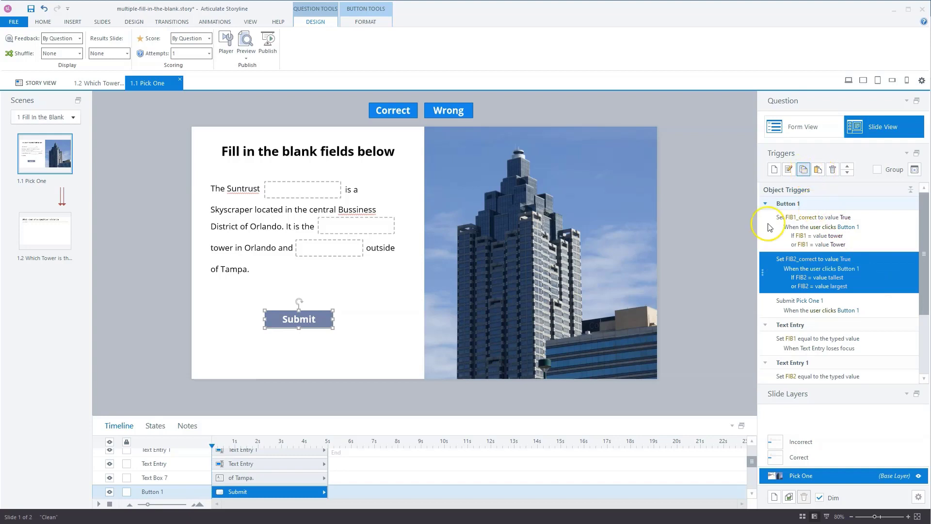
left_click(848, 166)
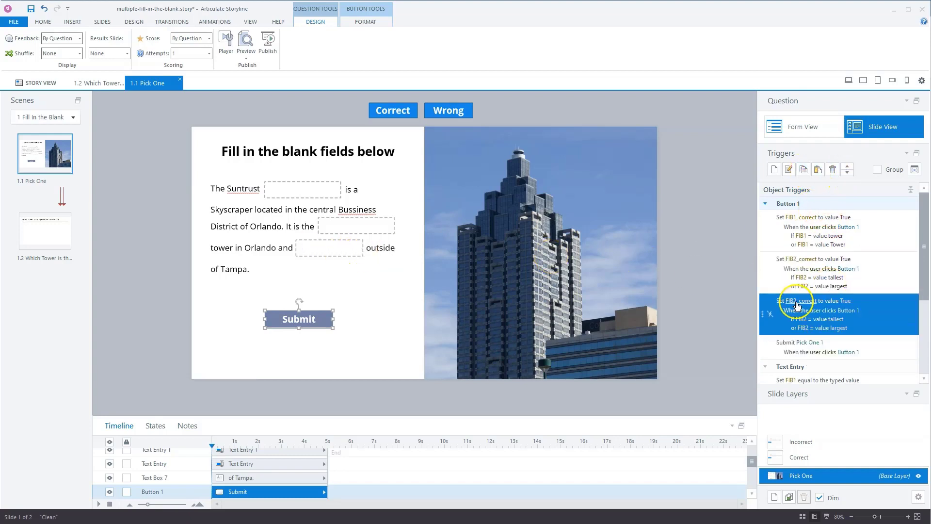
Step: Change the new copy to adjust FIB3_correct and set its first condition to FIB3 equal to "Florida"
left_click(797, 302)
left_click(814, 214)
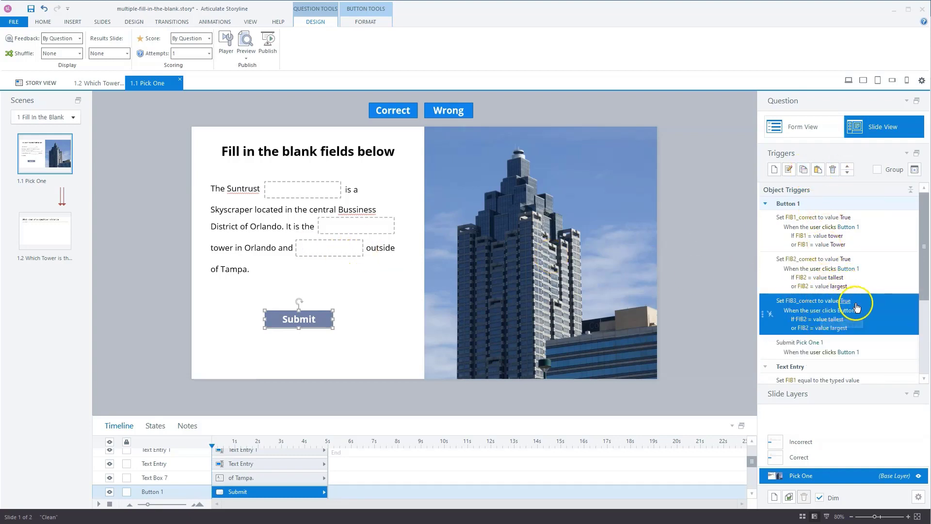
left_click(800, 319)
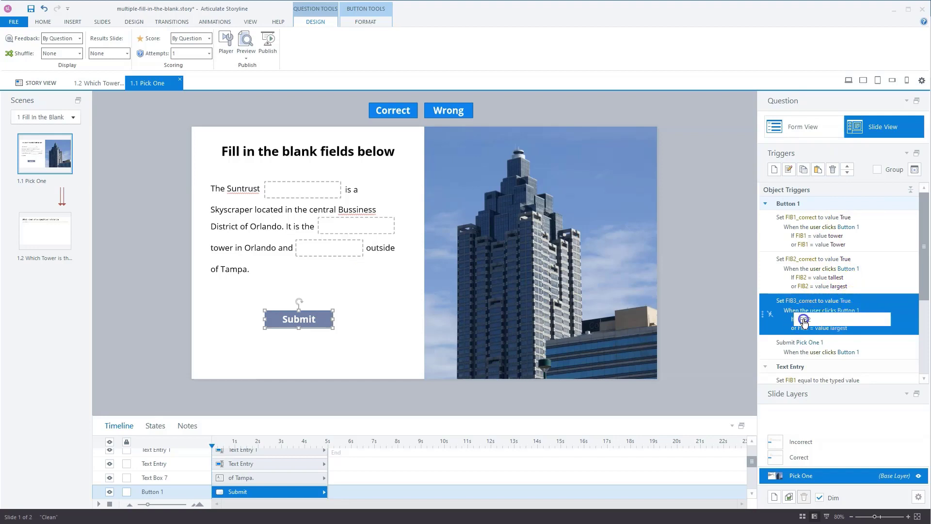
scroll(804, 323, "up", 1)
left_click(811, 229)
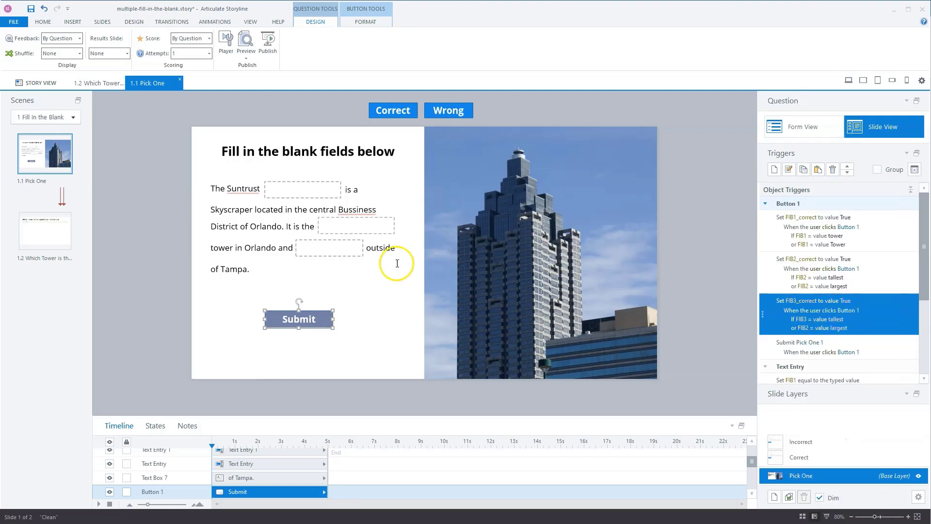
left_click(837, 320)
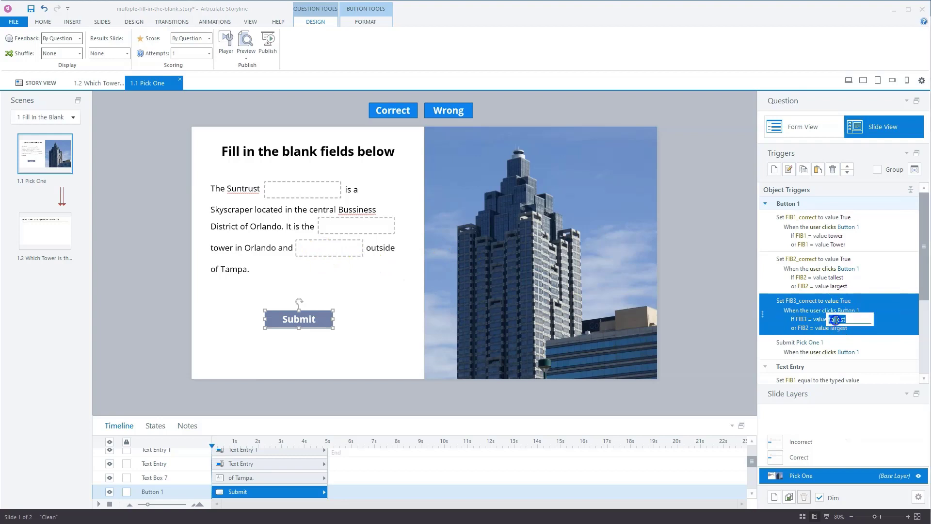
type("Florida")
Step: Set the value in the FIB3_correct trigger's second condition to "florida"
left_click(847, 329)
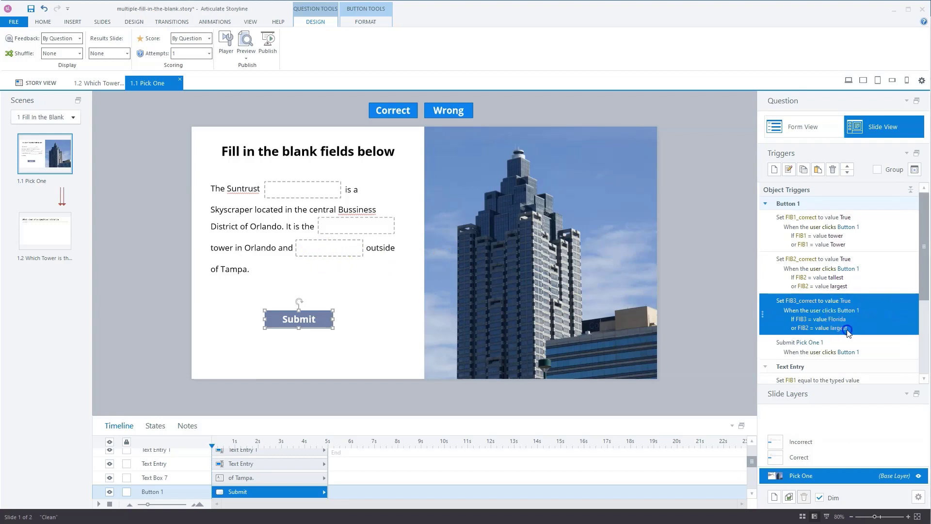
left_click(840, 328)
left_click(733, 319)
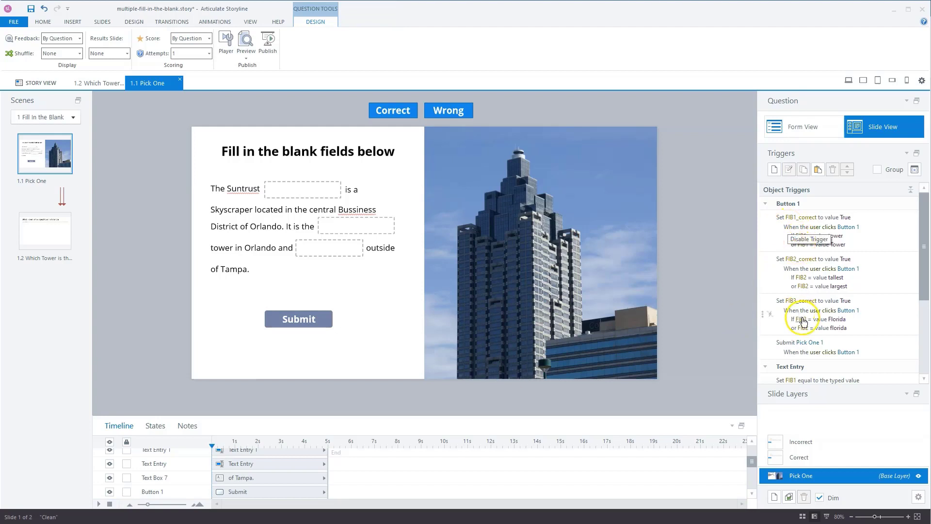
Step: Start a new trigger that changes the state of Button 2 "Correct" to Selected when the user clicks Button 1
left_click(774, 169)
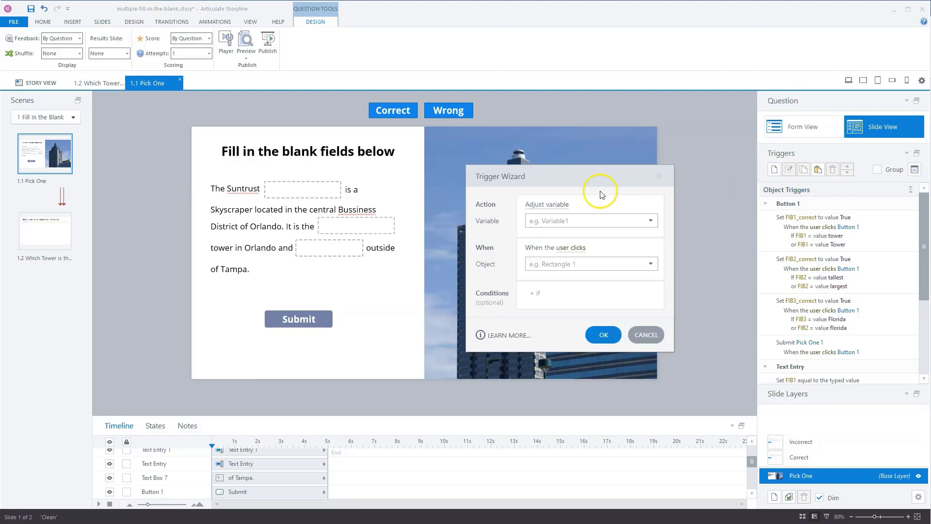
left_click(552, 206)
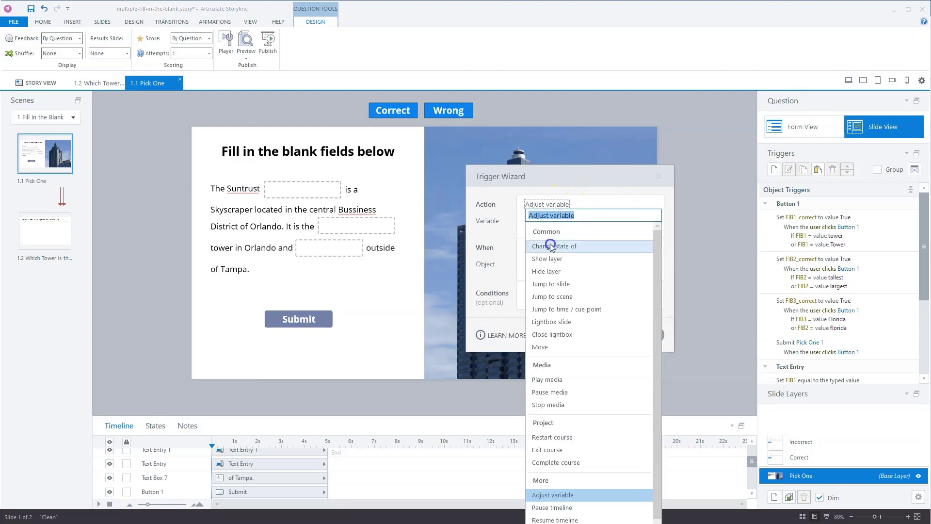
left_click(547, 246)
left_click(546, 218)
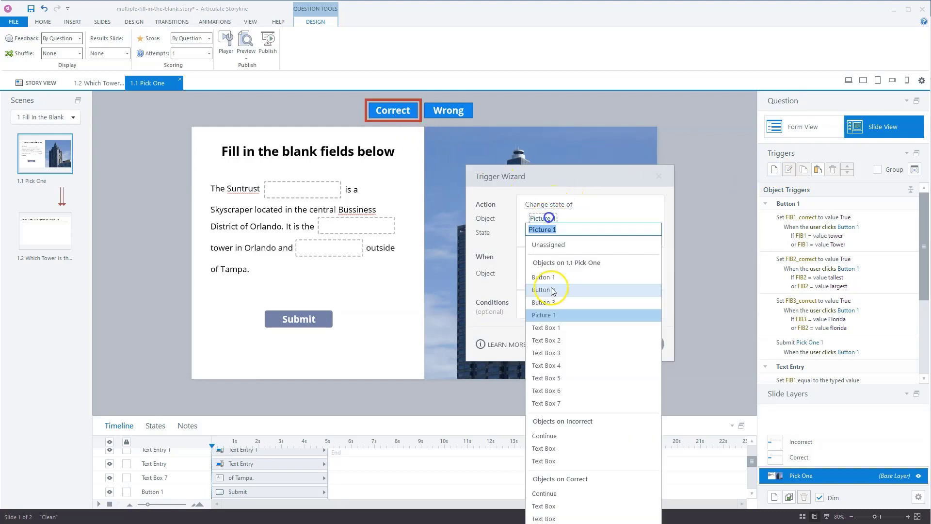
left_click(553, 290)
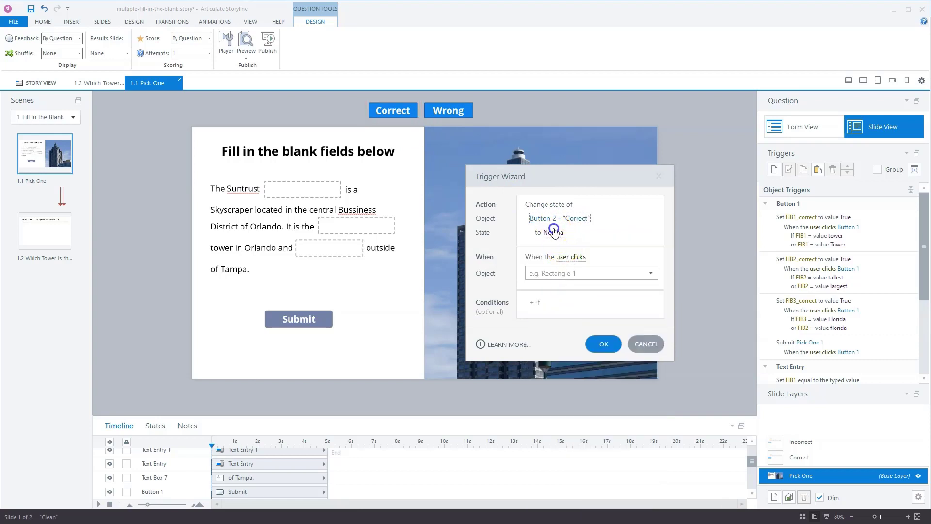
left_click(555, 232)
left_click(545, 315)
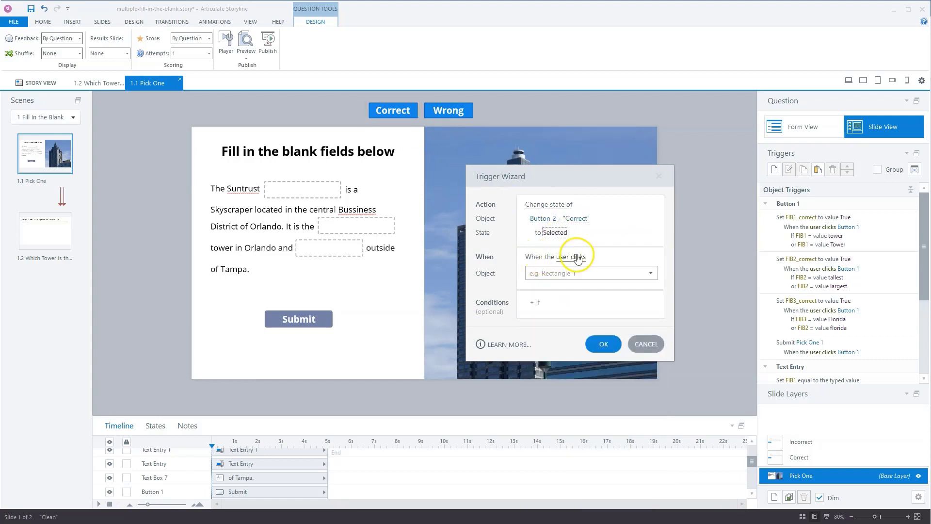
left_click(563, 274)
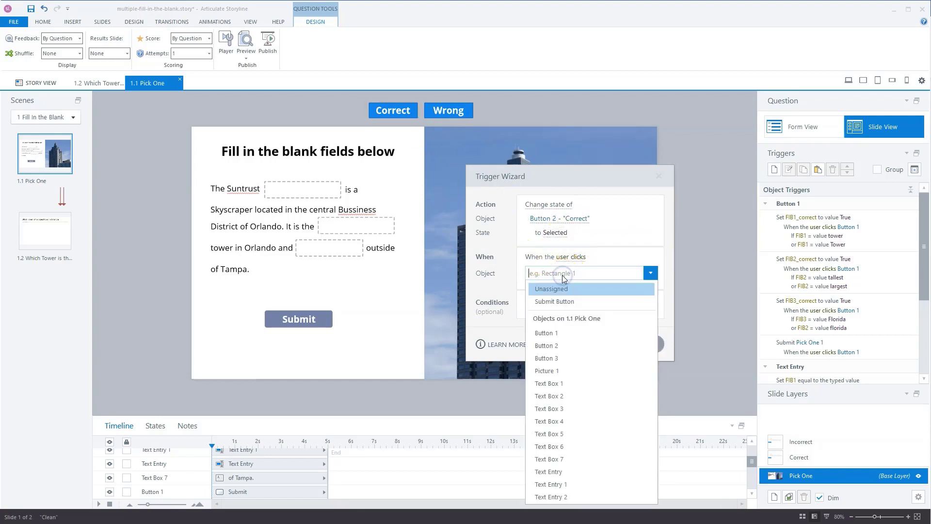
left_click(550, 333)
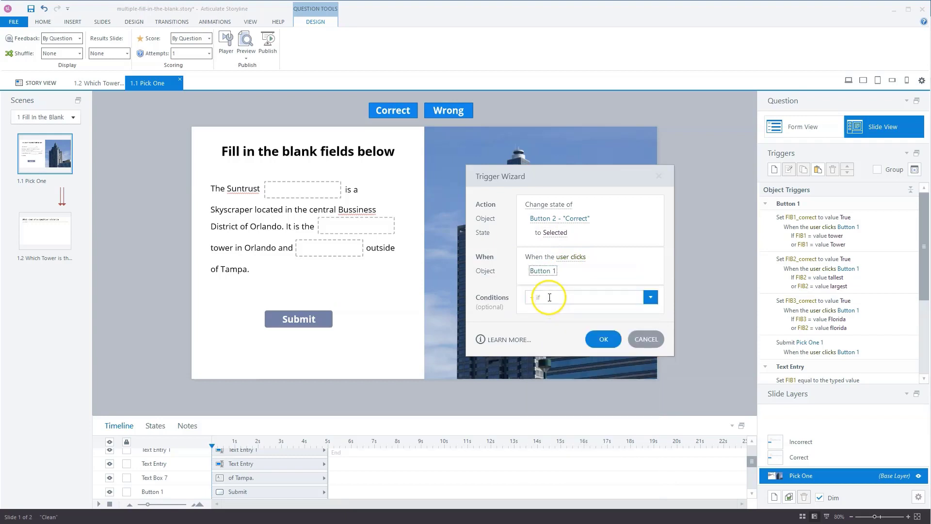
Step: Add conditions to the new trigger requiring FIB1_correct equal to True and FIB2_correct equal to True
left_click(550, 298)
left_click(553, 380)
left_click(600, 296)
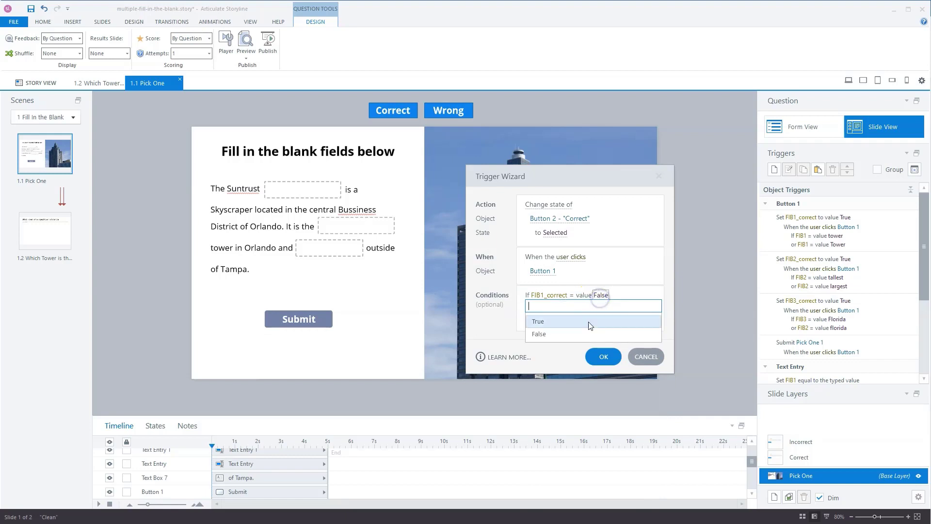
left_click(580, 322)
left_click(536, 315)
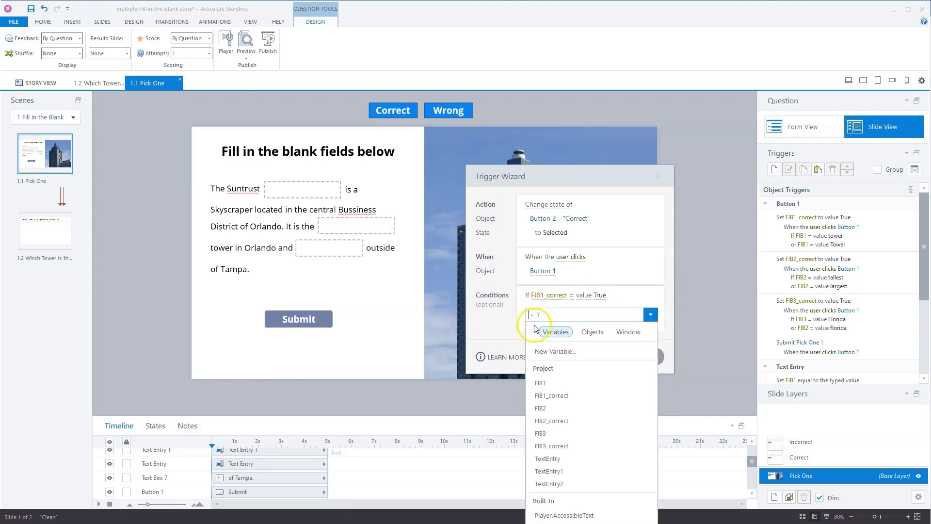
left_click(541, 421)
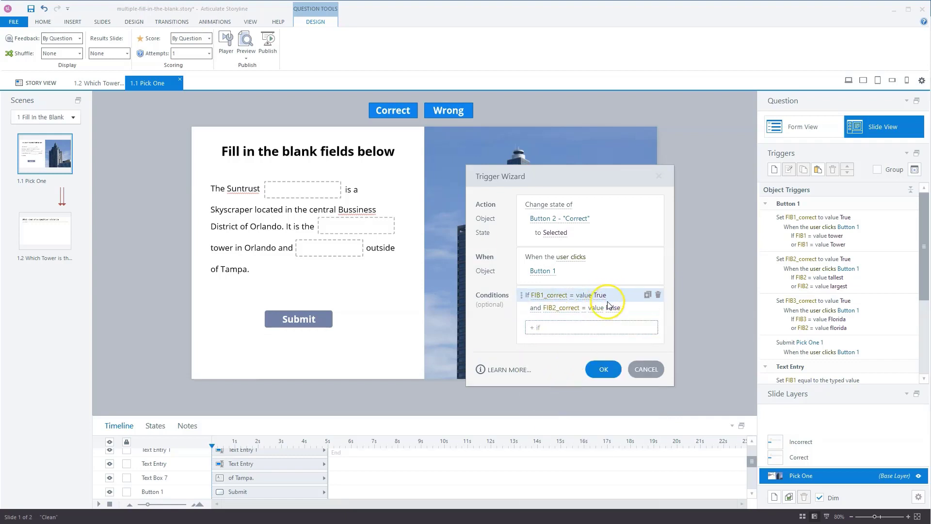
left_click(610, 308)
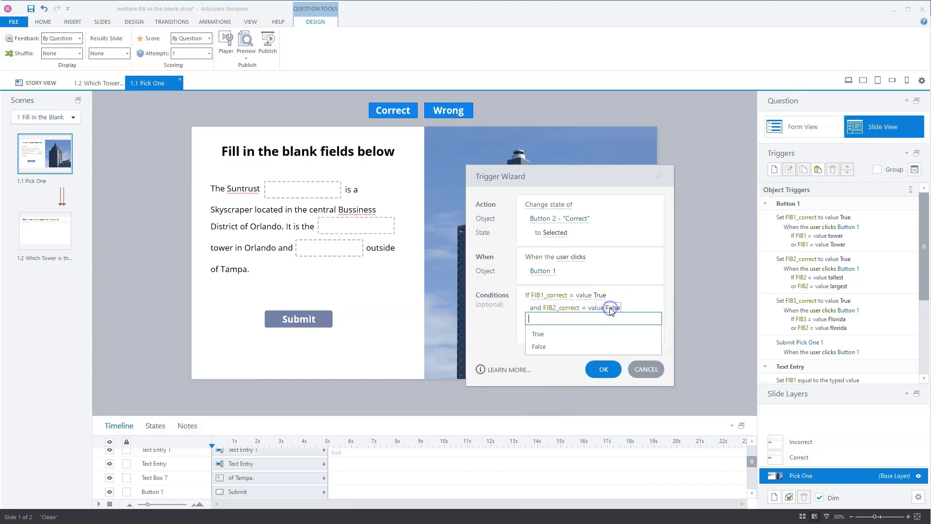
left_click(547, 334)
Step: Add a third condition requiring FIB3_correct equal to True and move the finished trigger above the Submit Pick One trigger
left_click(537, 328)
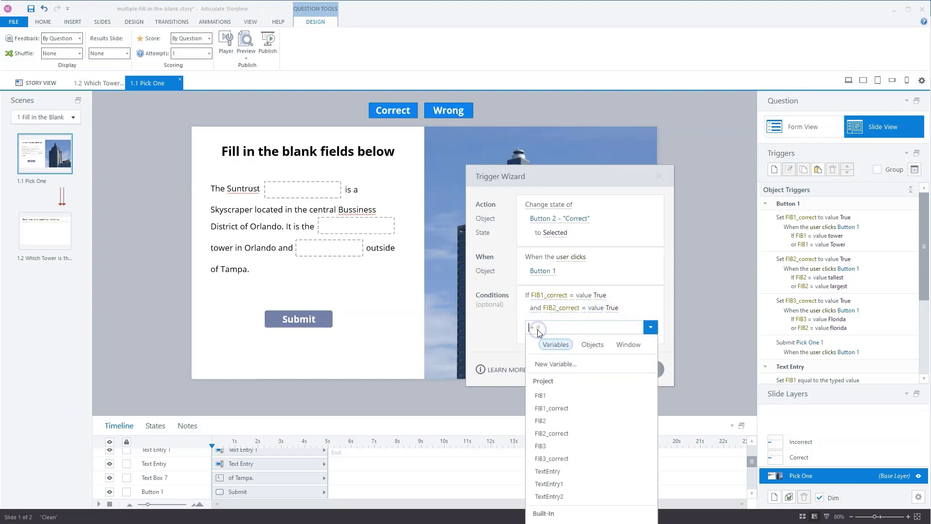
left_click(550, 458)
left_click(613, 320)
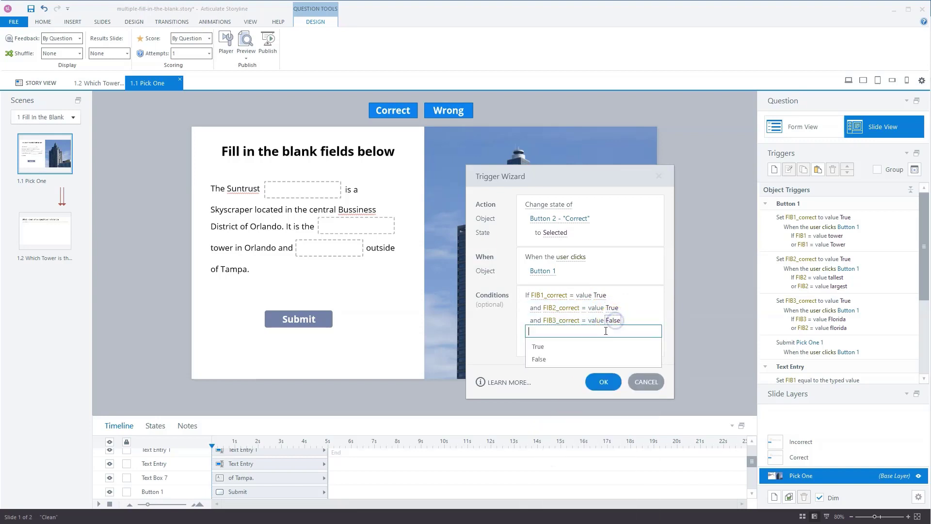
left_click(557, 345)
left_click(600, 379)
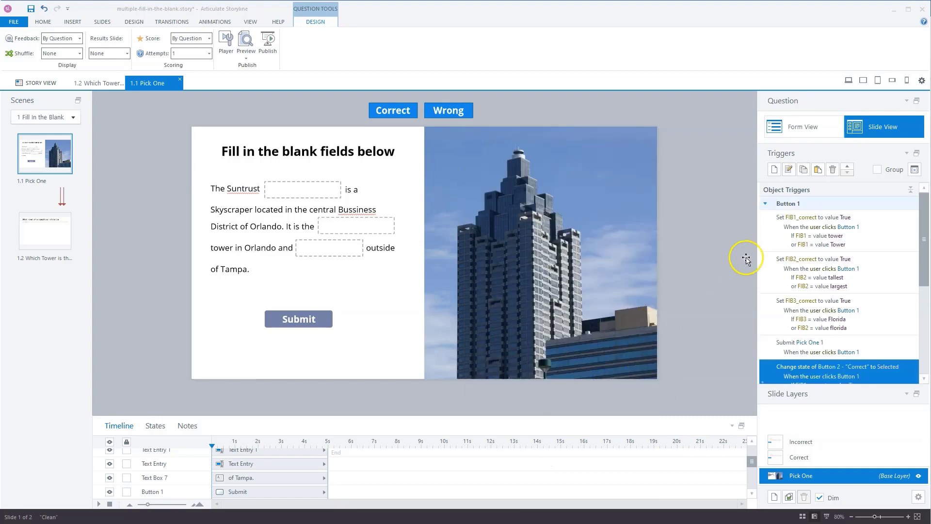
left_click(846, 168)
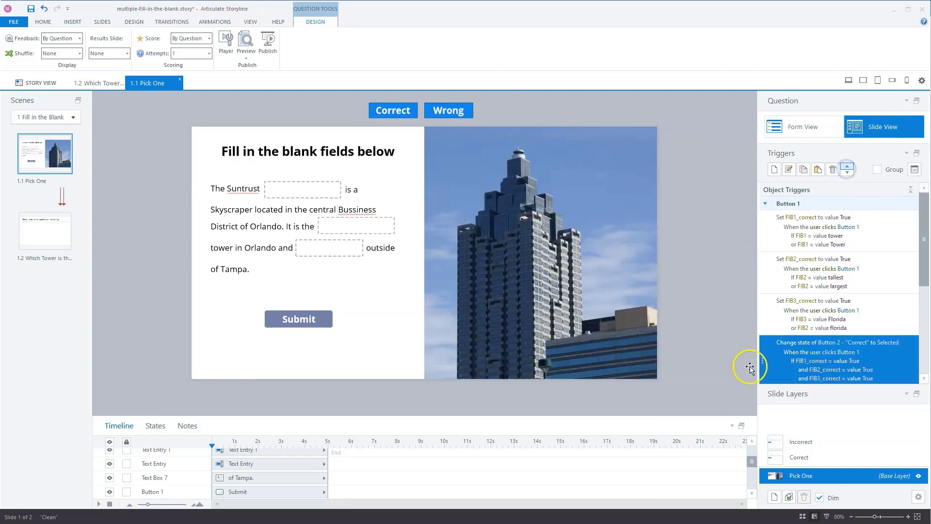
Step: Duplicate the Button 2 "Correct" state trigger for clicks on Button 1 and move the copy above the Submit Pick One trigger
scroll(925, 262, "down", 2)
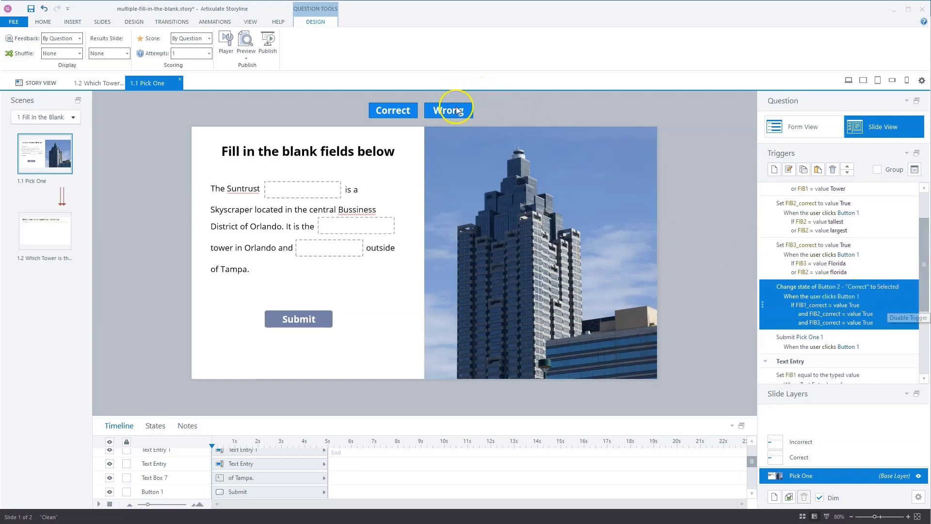
left_click(817, 170)
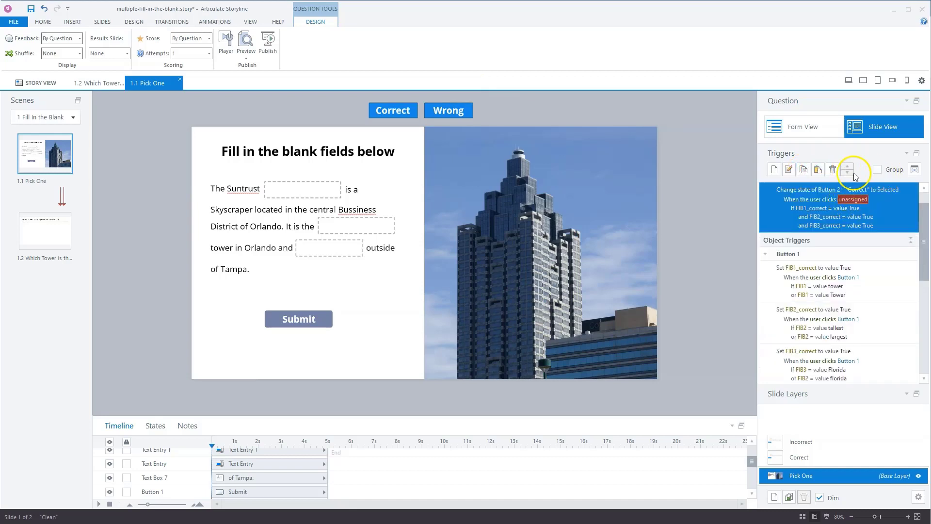
left_click(849, 228)
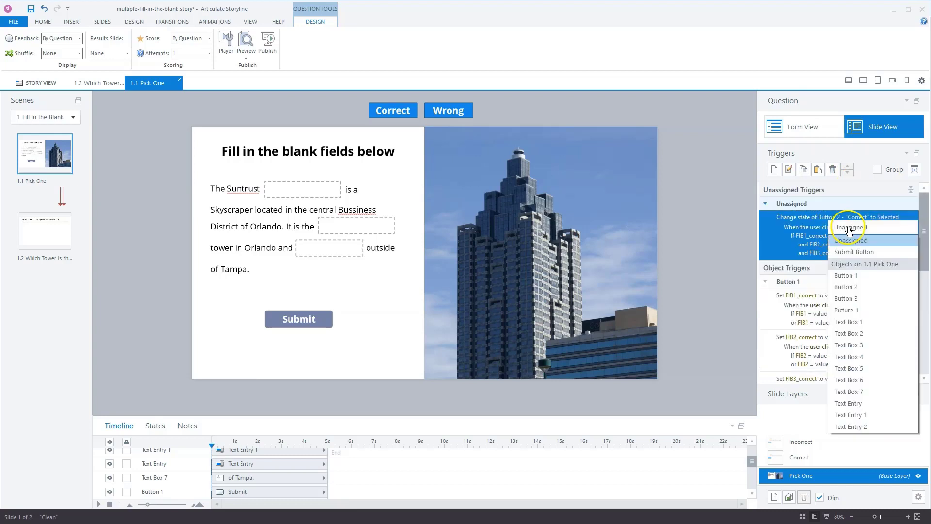
left_click(847, 276)
scroll(859, 272, "up", 2)
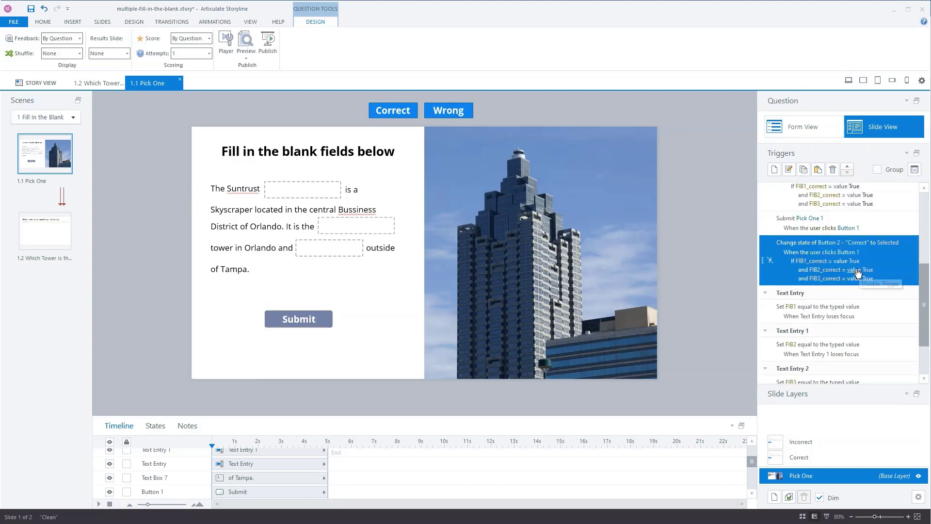
left_click(847, 167)
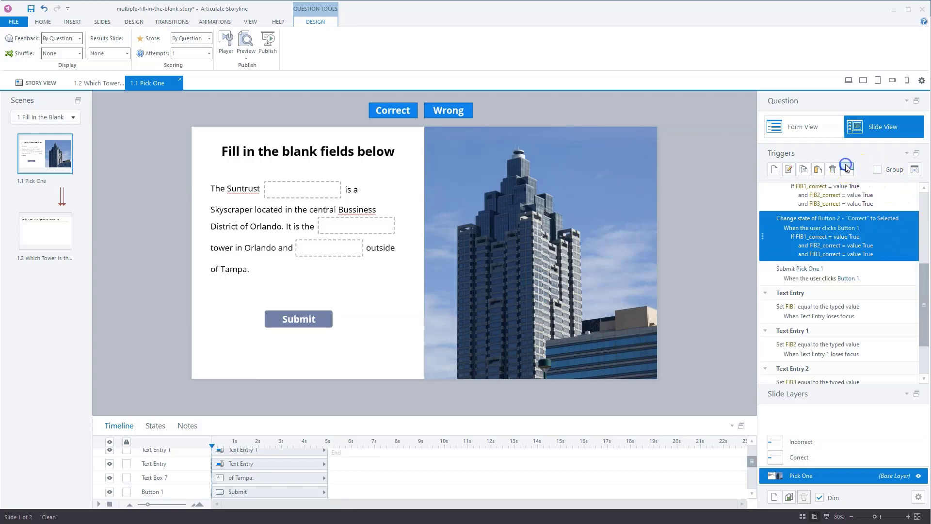
Step: Change the object of the duplicated state trigger to Button 3 "Wrong"
left_click_drag(927, 286, 924, 264)
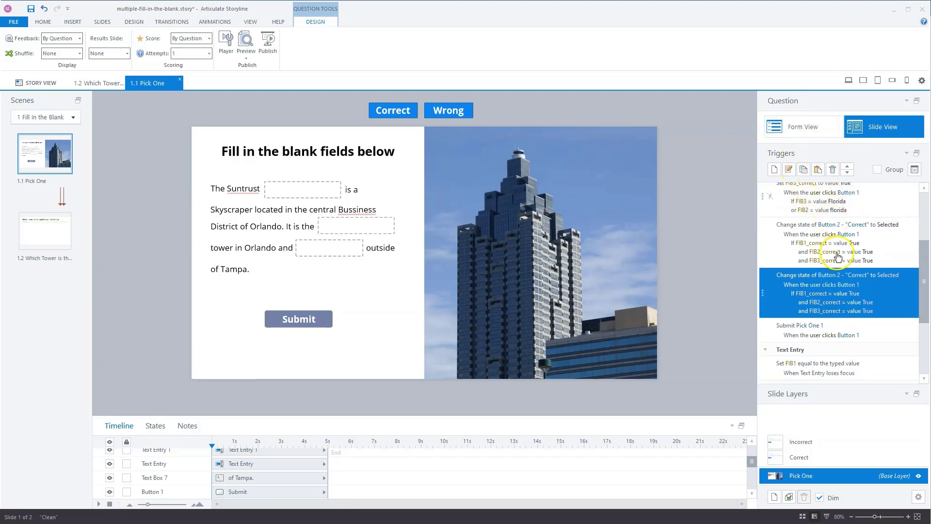
left_click(849, 275)
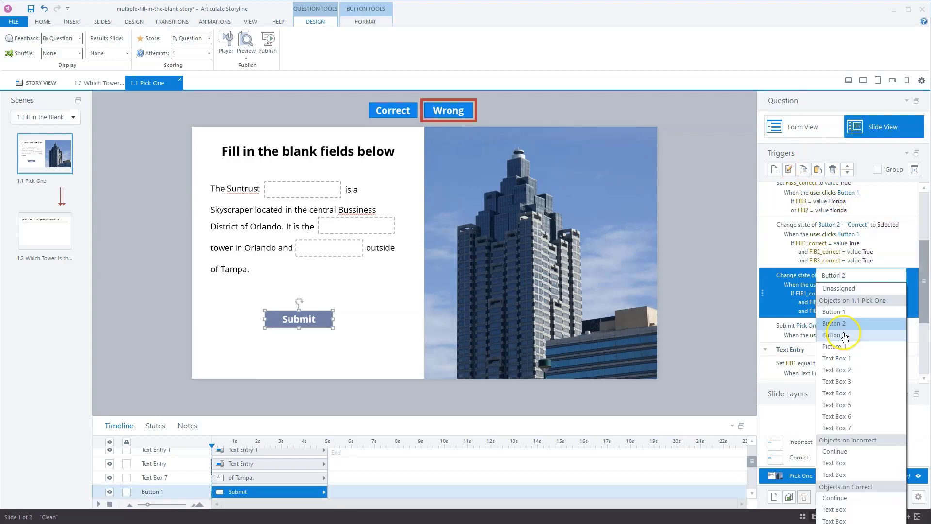
left_click(847, 335)
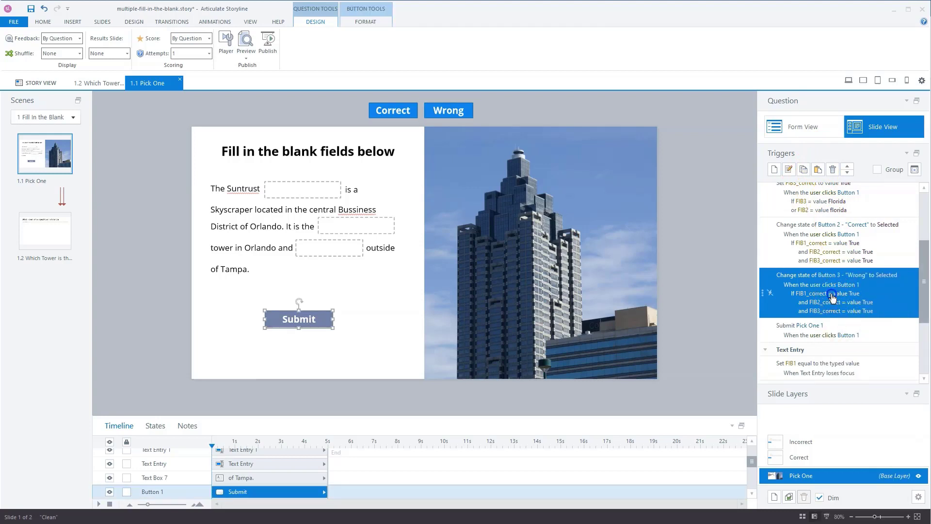
Step: Set the "Wrong" trigger's conditions to FIB1_correct, FIB2_correct or FIB3_correct not equal to True, joined with "or"
left_click(832, 294)
left_click(842, 318)
left_click(804, 303)
left_click(807, 325)
left_click(832, 303)
left_click(841, 326)
left_click(803, 311)
left_click(813, 338)
left_click(832, 311)
left_click(841, 334)
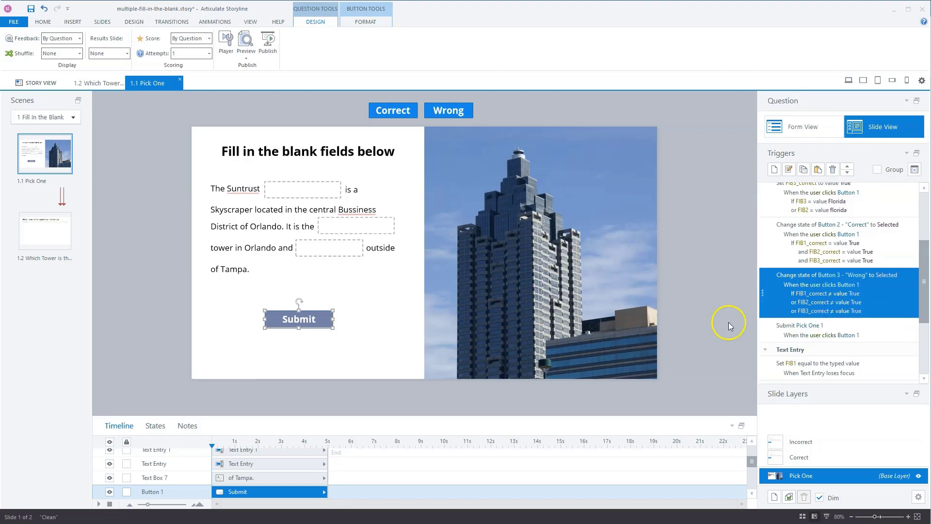